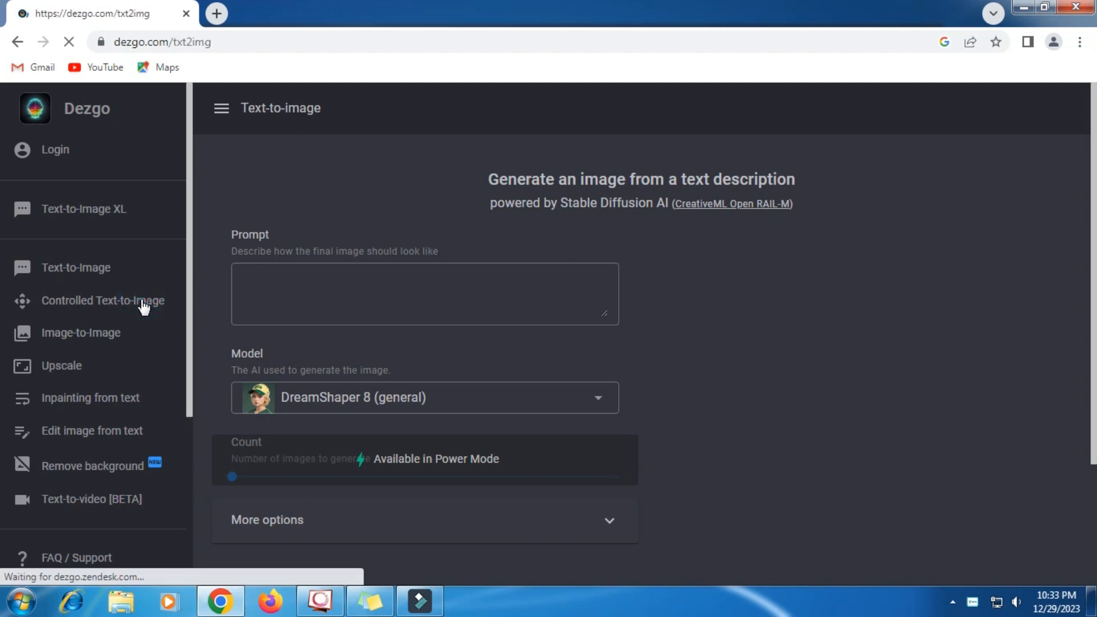
Step: In the Controlled Text-to-Image tool, enter the sticky note's prompt "a woman sitting on a train , anime art, a detailed painting, aestheticism"
click(143, 302)
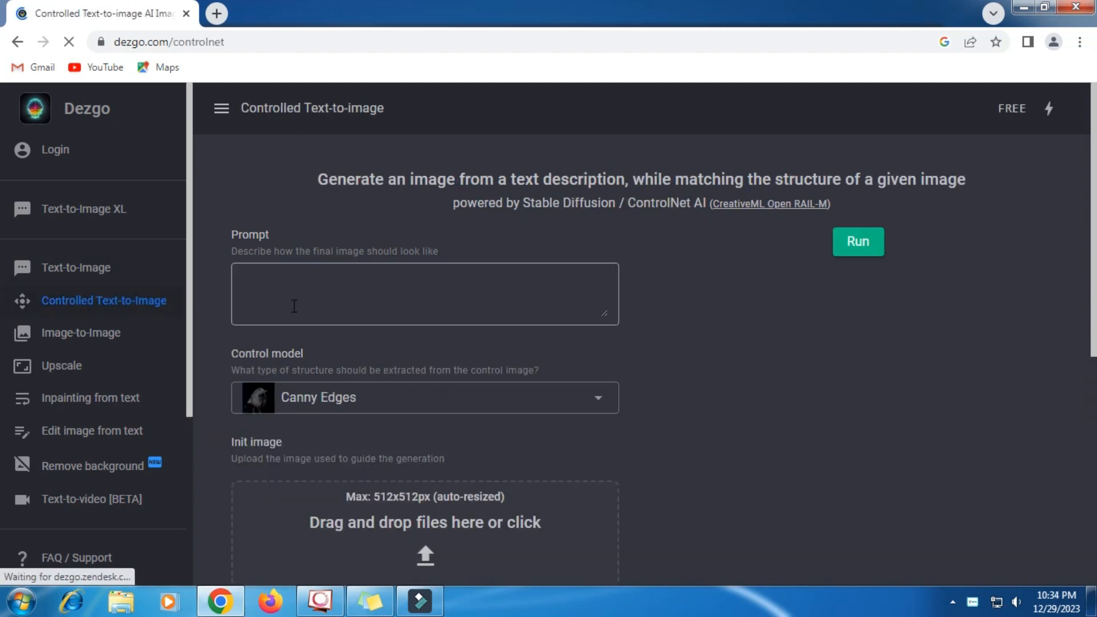
click(370, 601)
click(651, 159)
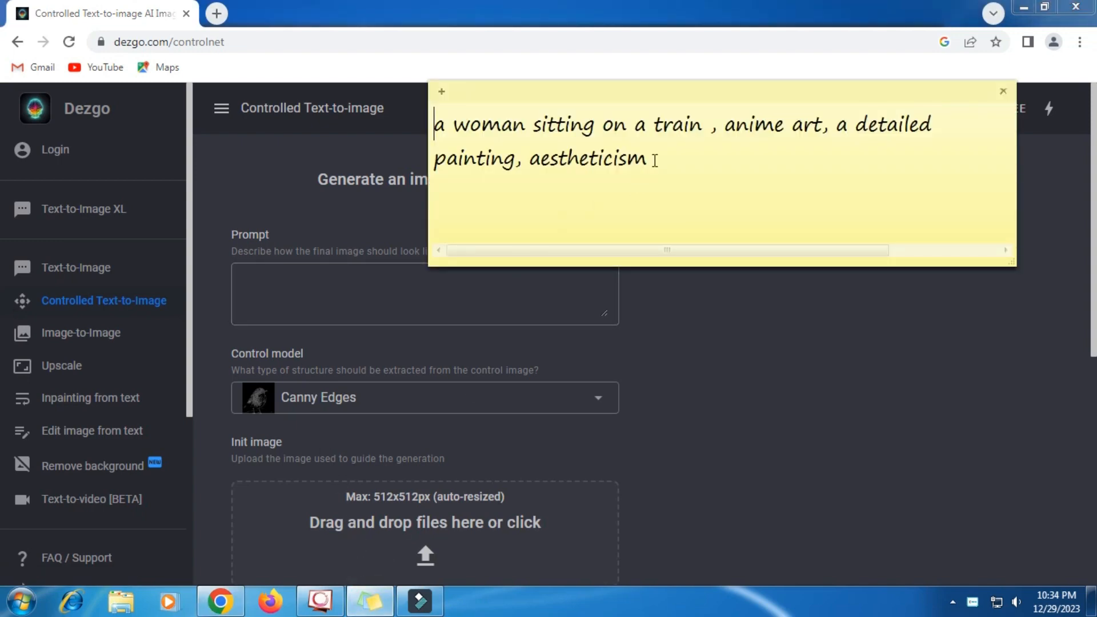
triple_click(644, 159)
right_click(591, 150)
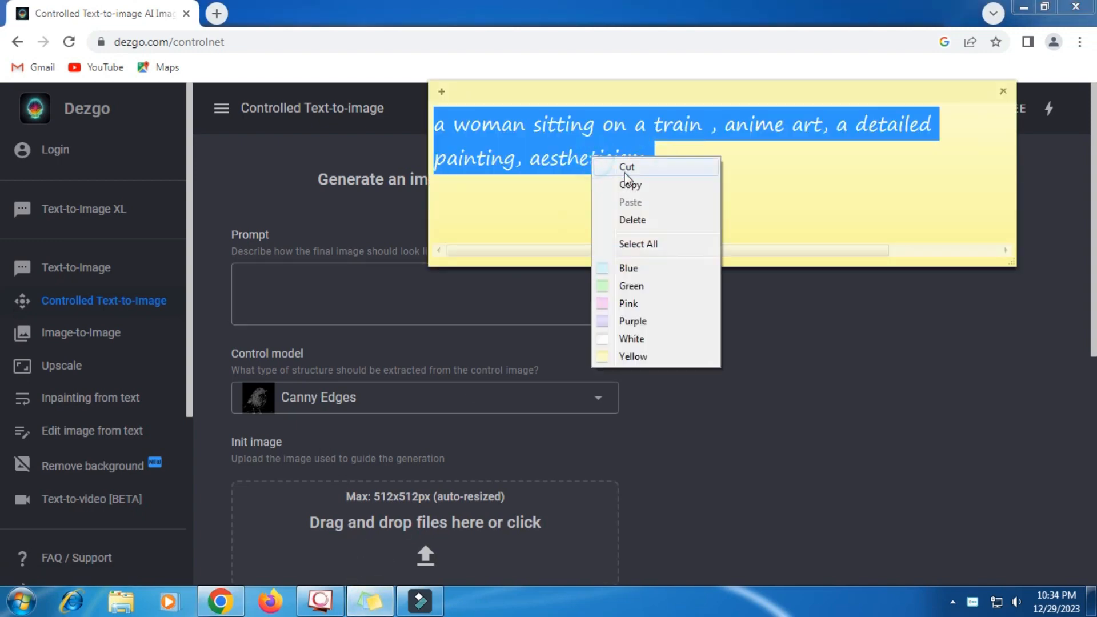
click(630, 184)
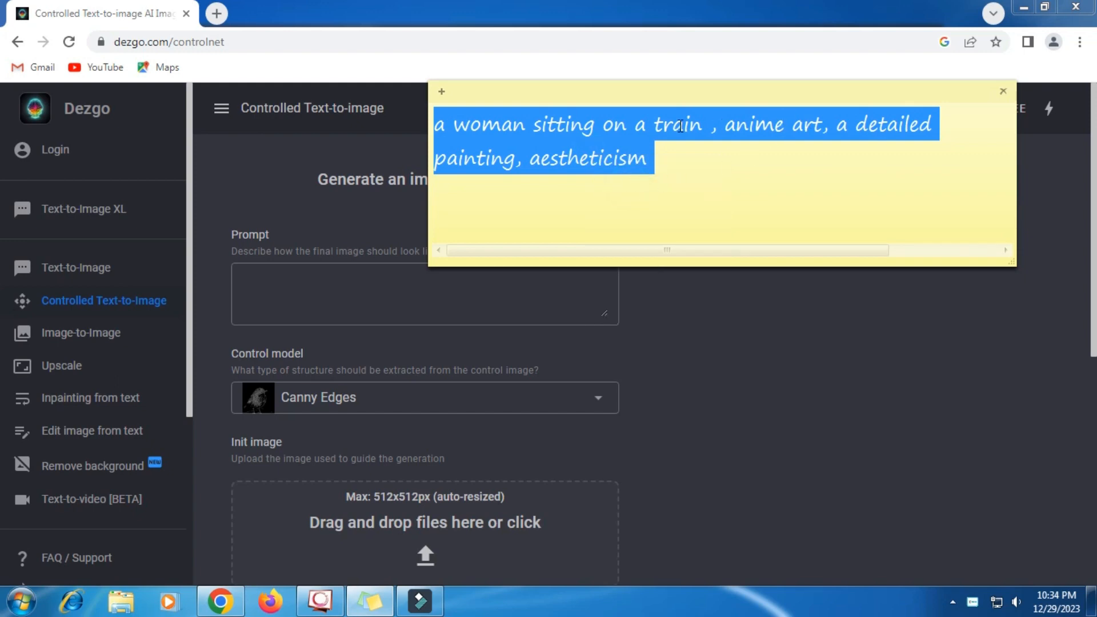
click(264, 271)
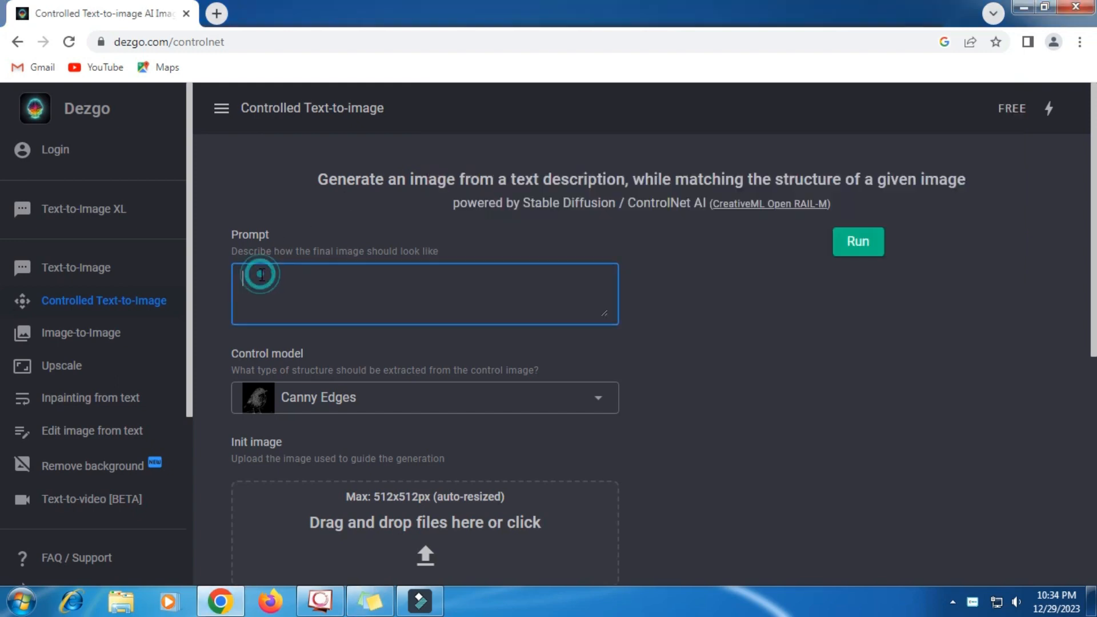
right_click(260, 274)
click(301, 373)
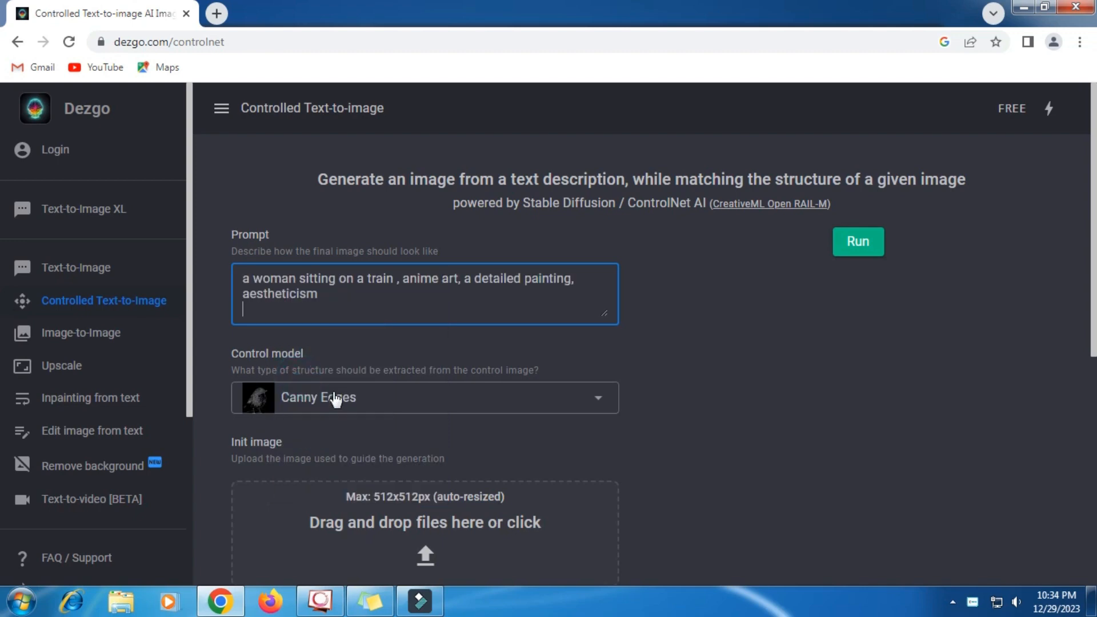
Step: Set the control model to Line Art and upload "image (1)" from the Pictures library as the init image
click(597, 398)
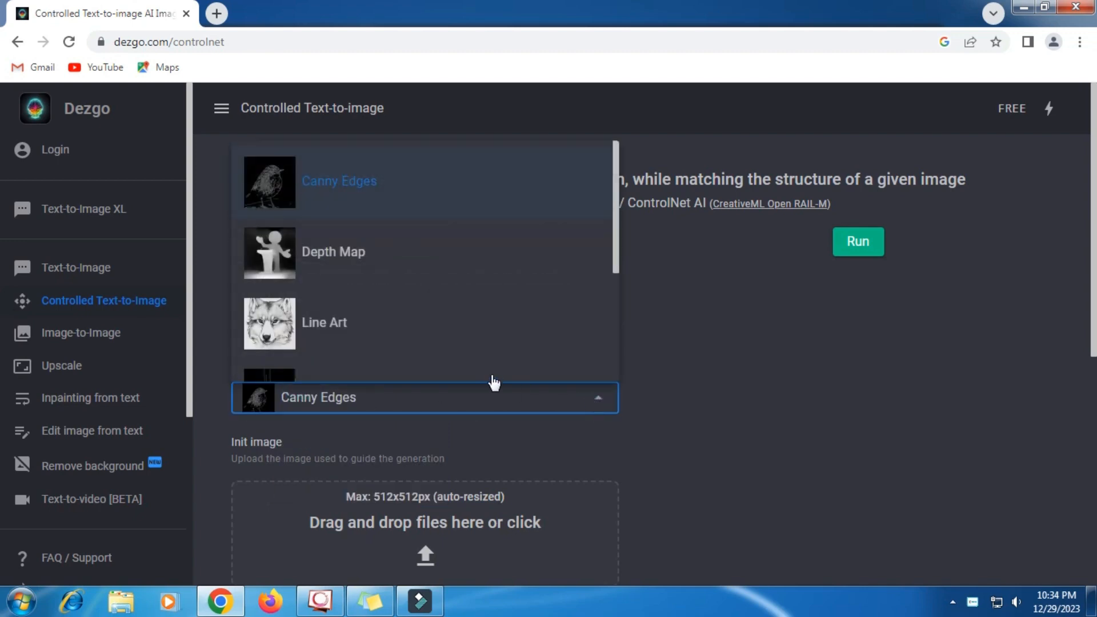
click(346, 336)
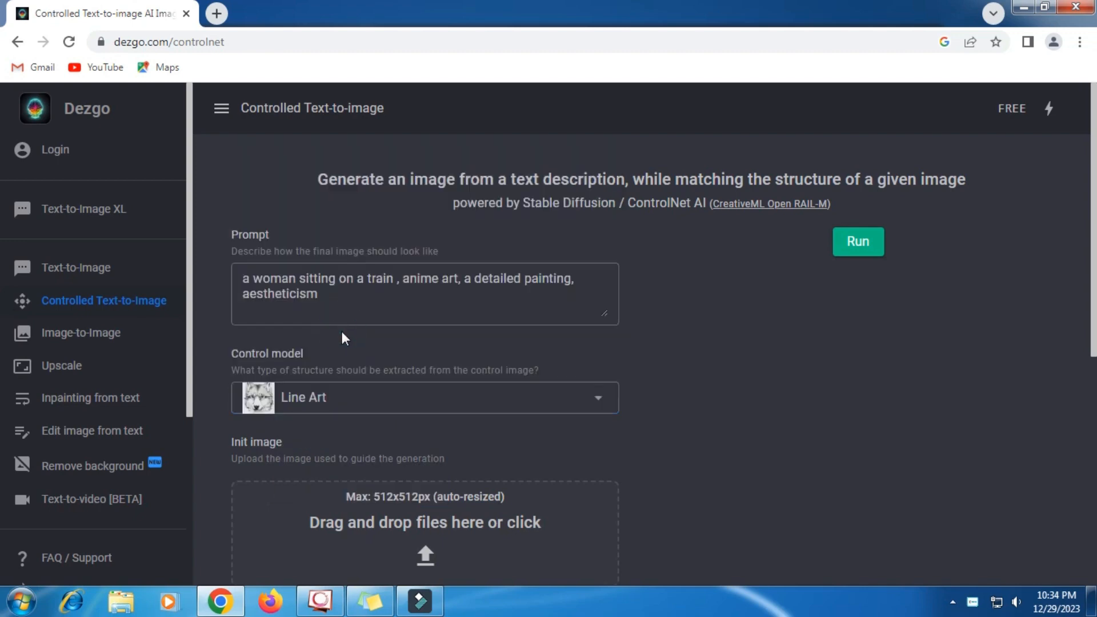
scroll(341, 331, down, 3)
click(426, 395)
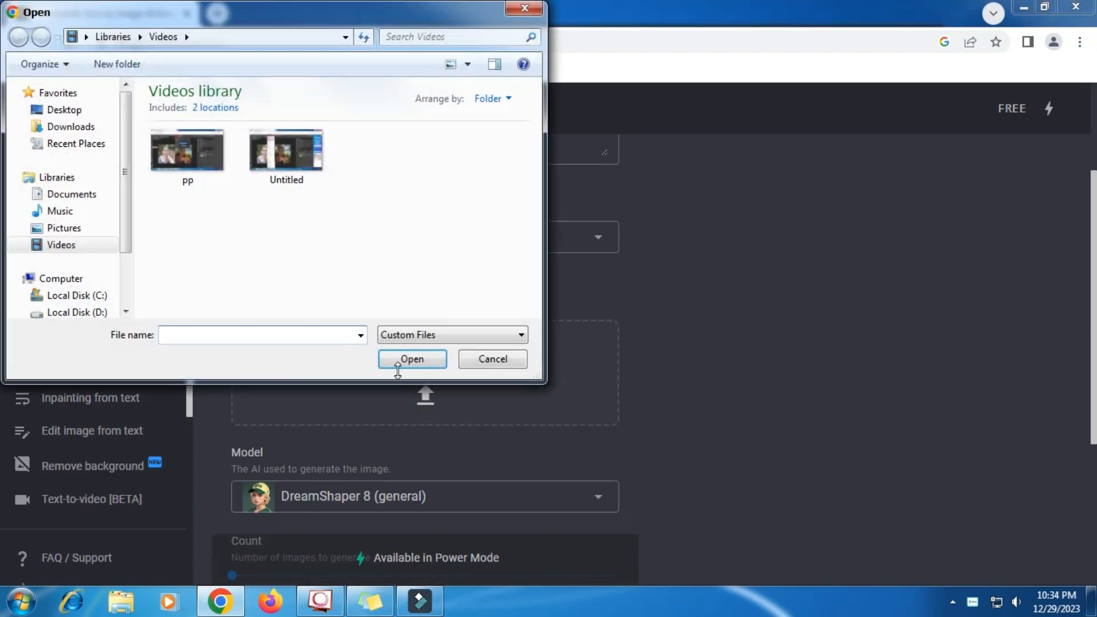
click(74, 228)
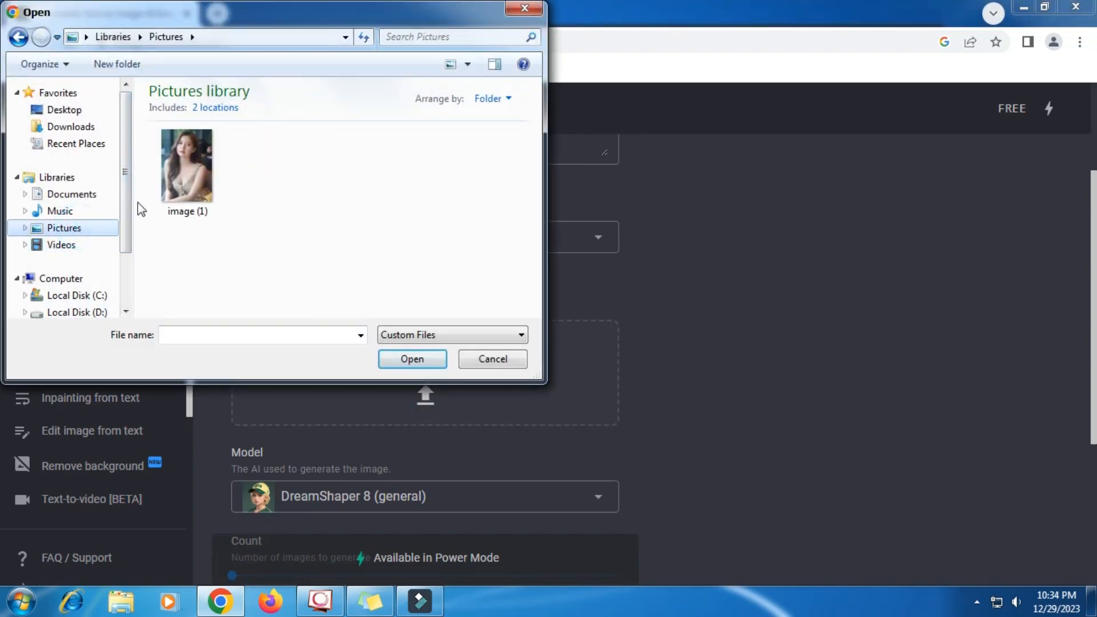
click(177, 171)
click(409, 360)
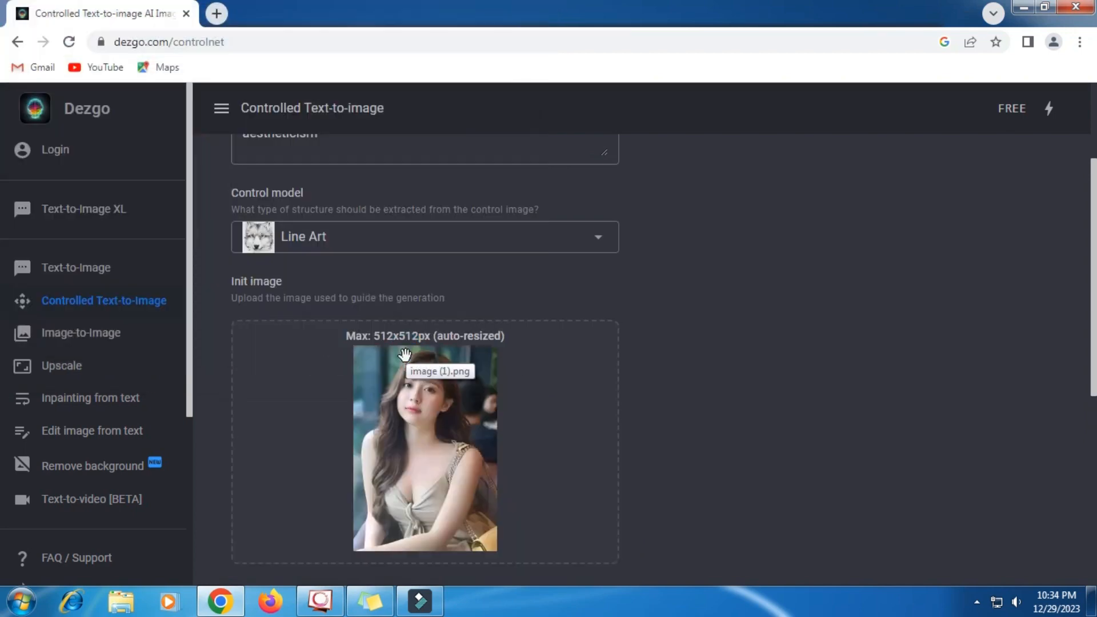
Step: Choose AbsoluteReality 1.0 (realistic) as the AI model for generating the image
scroll(404, 355, down, 3)
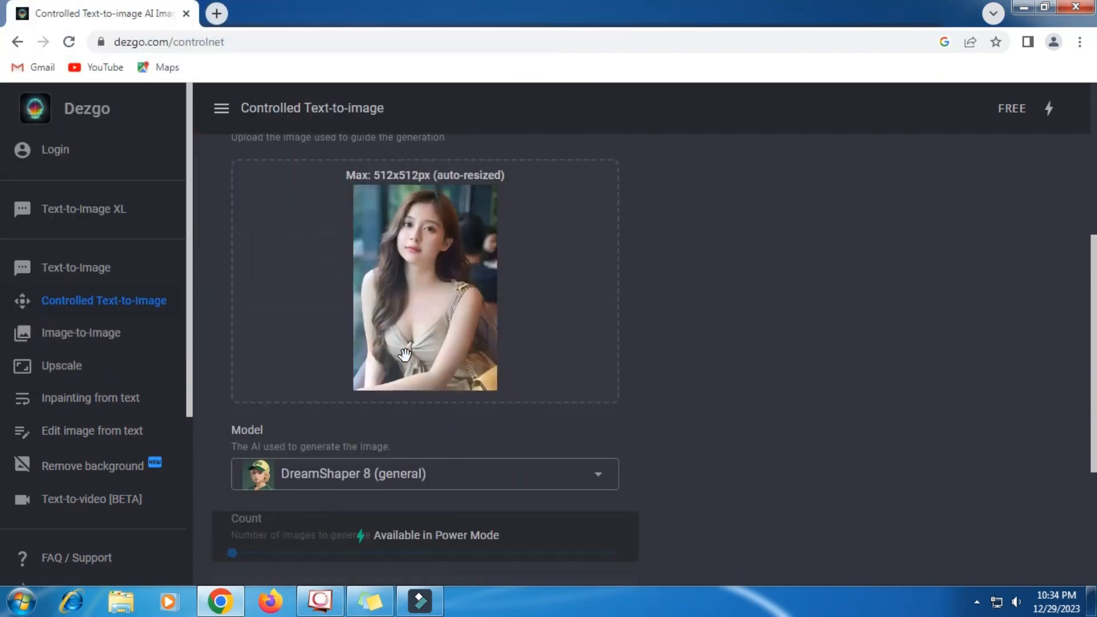
scroll(404, 355, up, 2)
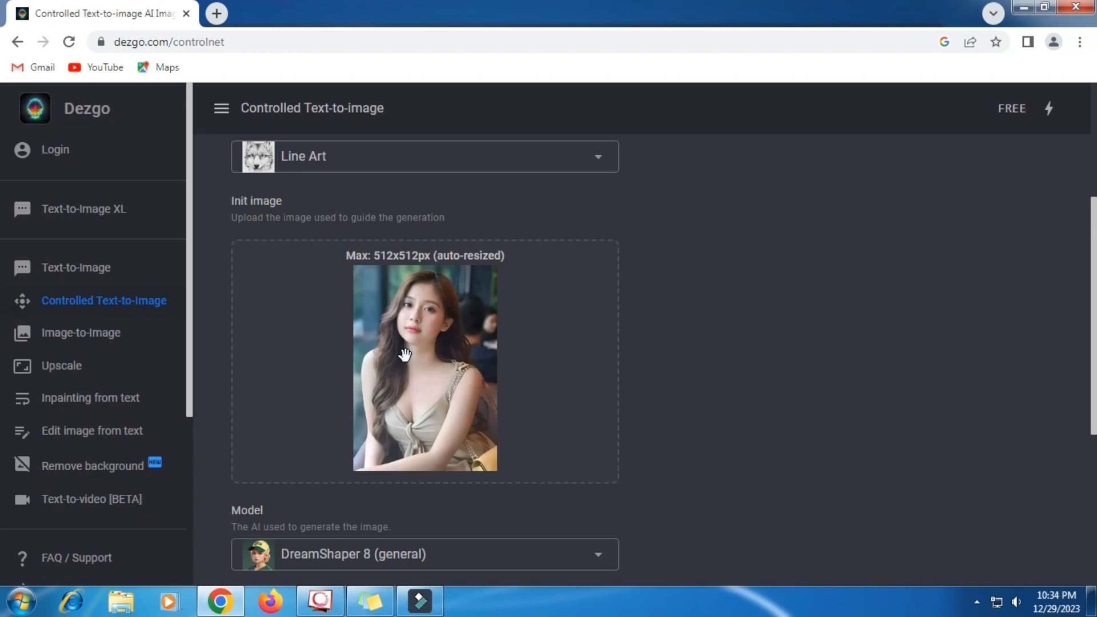
scroll(404, 354, down, 4)
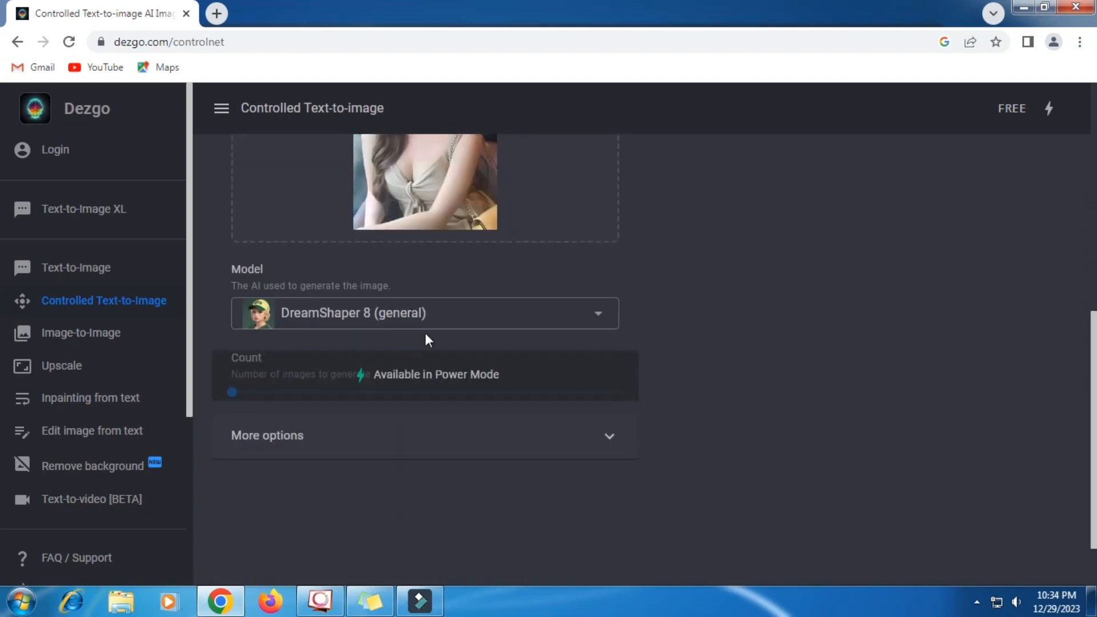
click(427, 319)
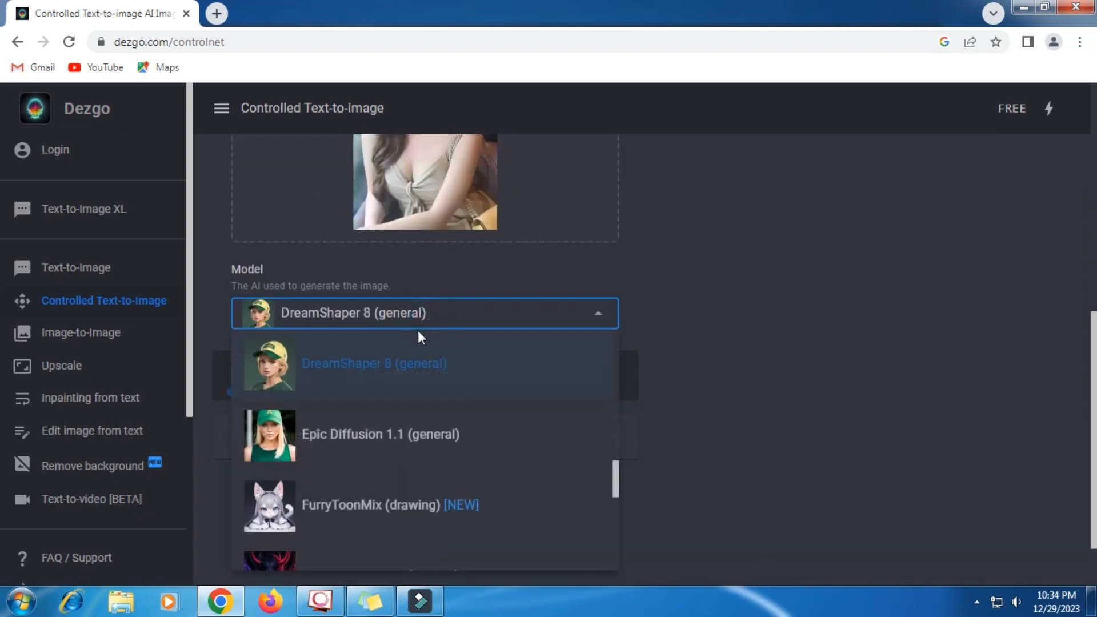
scroll(355, 417, up, 3)
scroll(355, 417, up, 10)
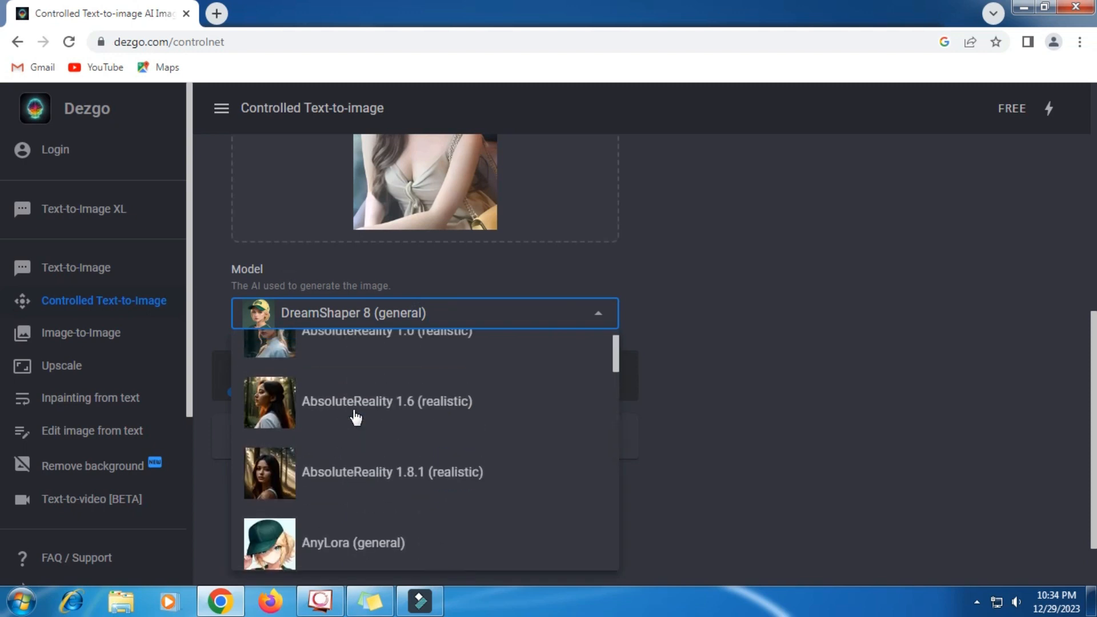
click(352, 372)
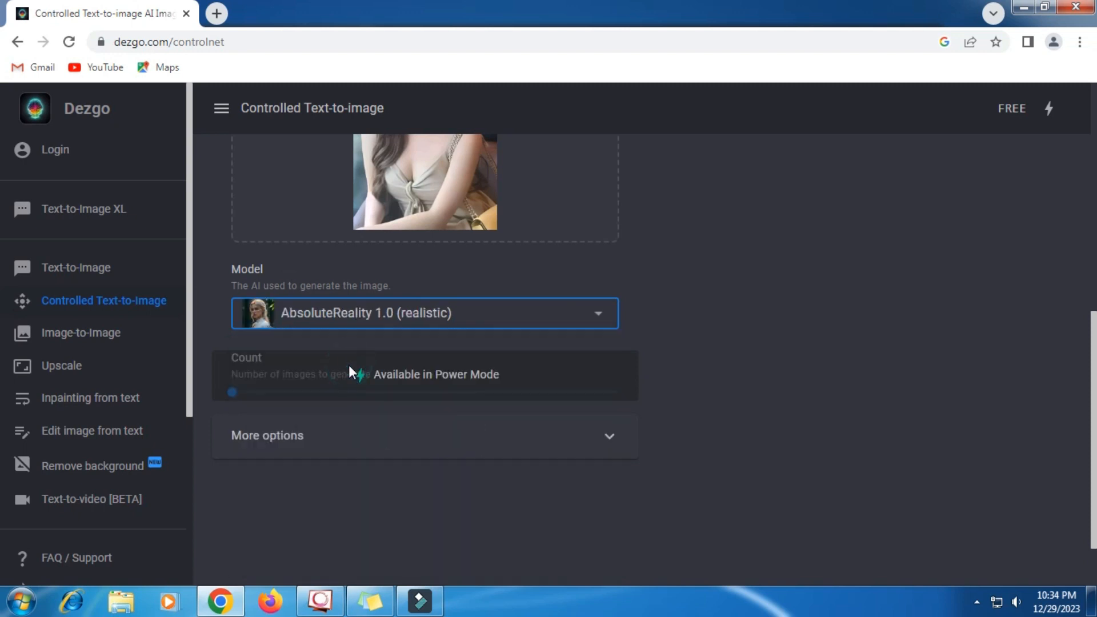
Step: Expand the additional generation options and set the resolution to the 416 x 608 portrait format
click(610, 437)
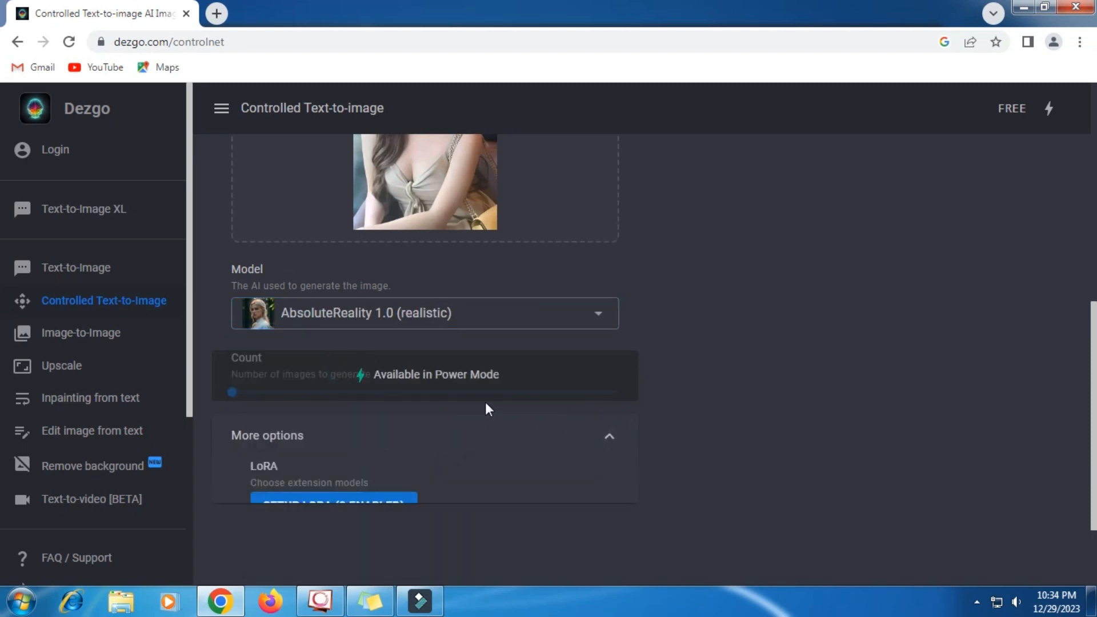
scroll(468, 410, down, 3)
scroll(467, 410, down, 2)
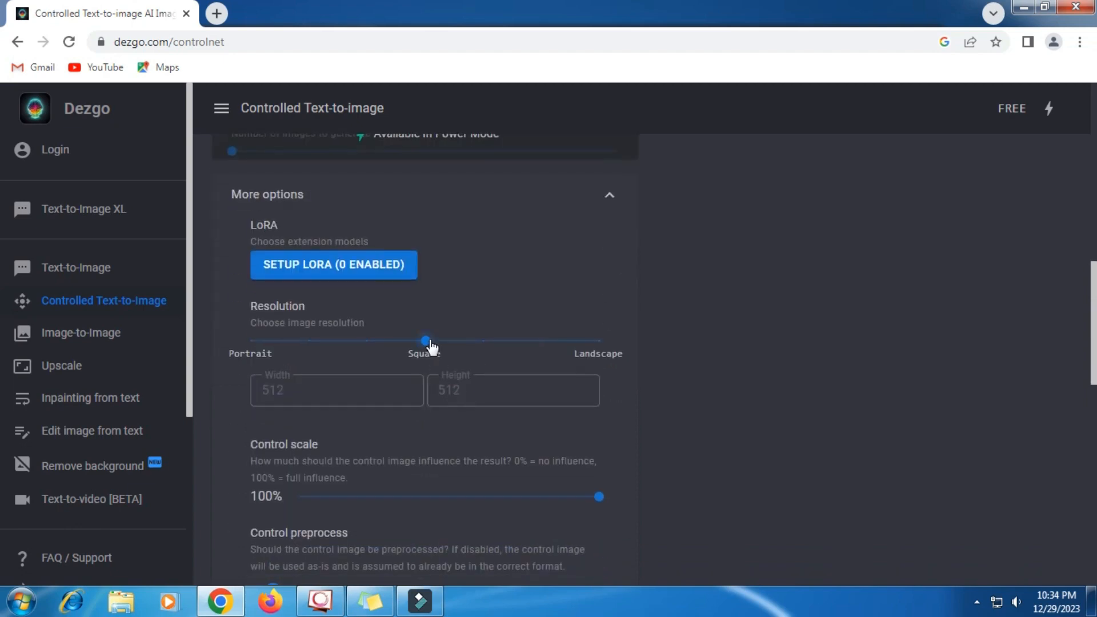
drag(430, 347, 323, 347)
Step: Review the init image against the resolution, and check the control scale, control preprocess, negative prompt and guidance settings
scroll(417, 313, up, 6)
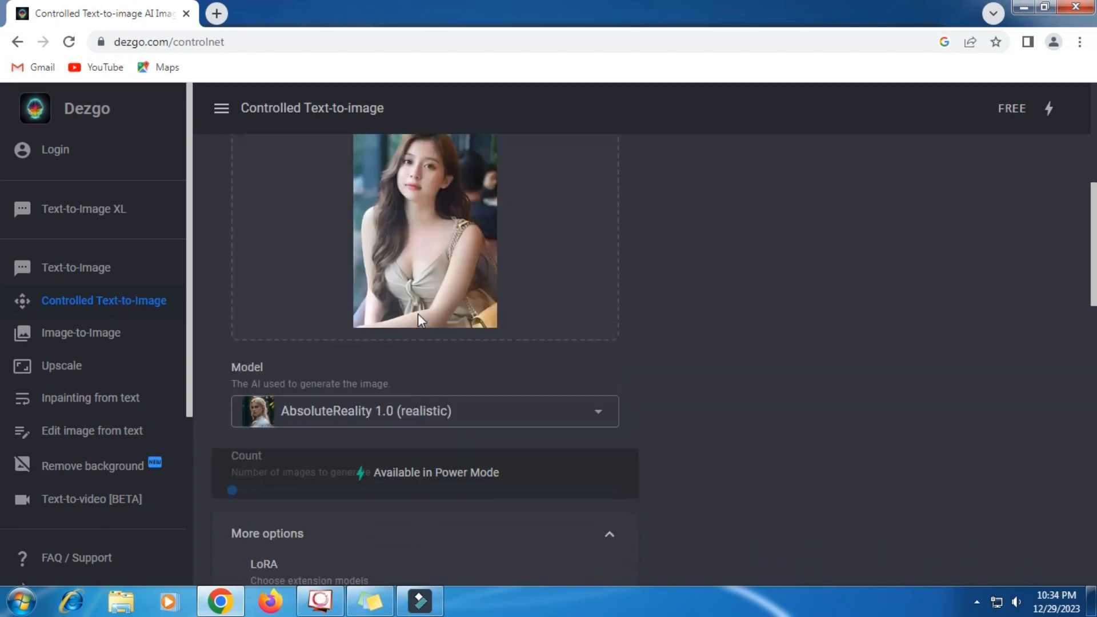
scroll(417, 313, down, 4)
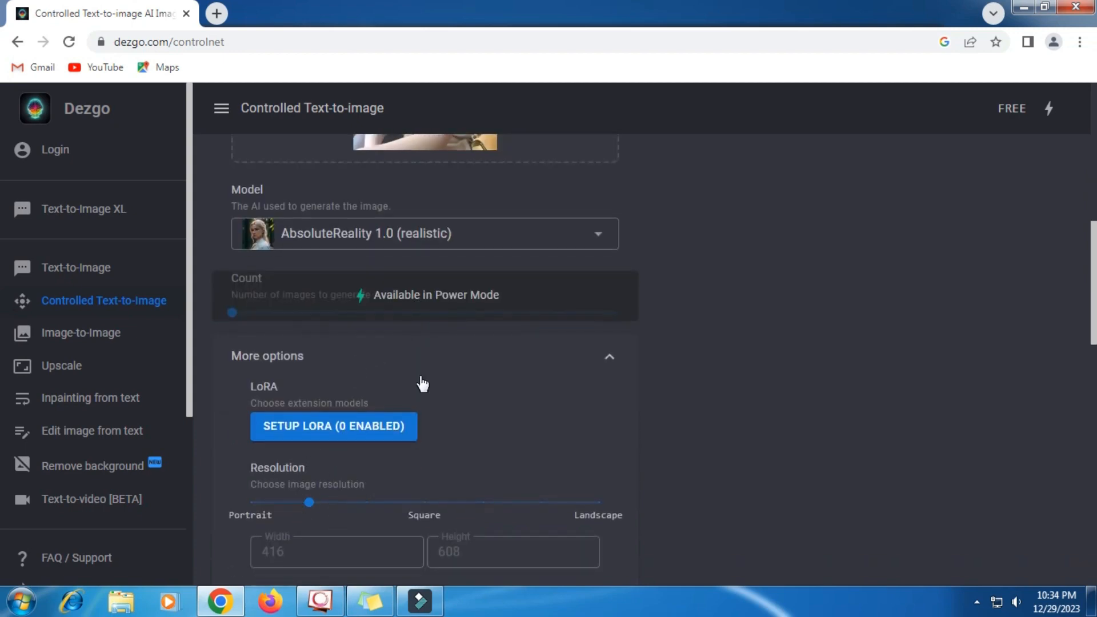
scroll(419, 375, up, 5)
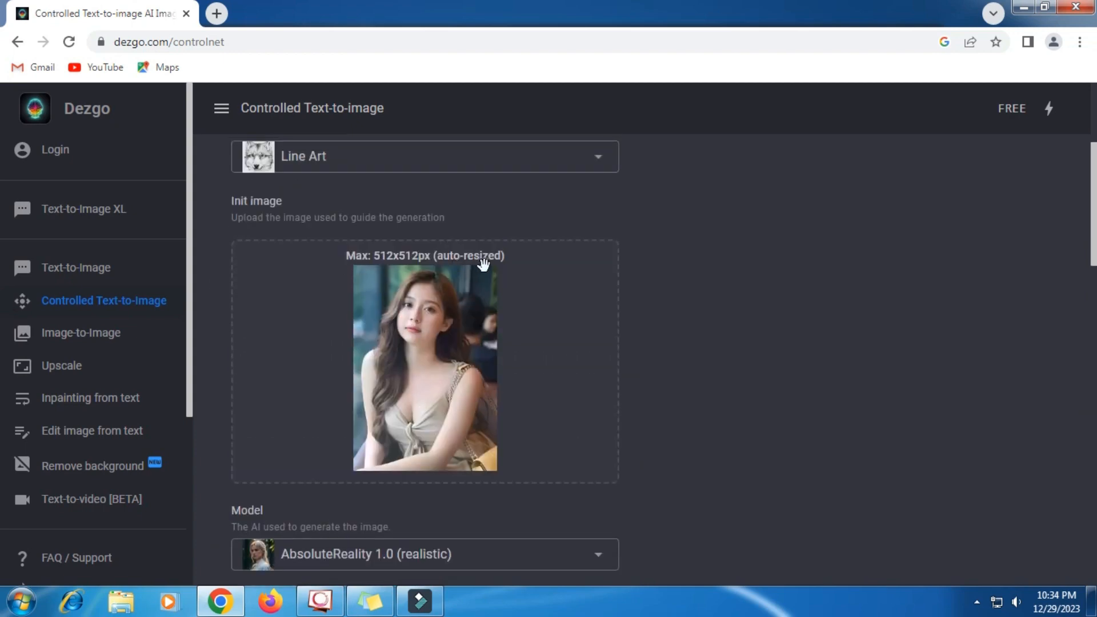
scroll(369, 472, down, 8)
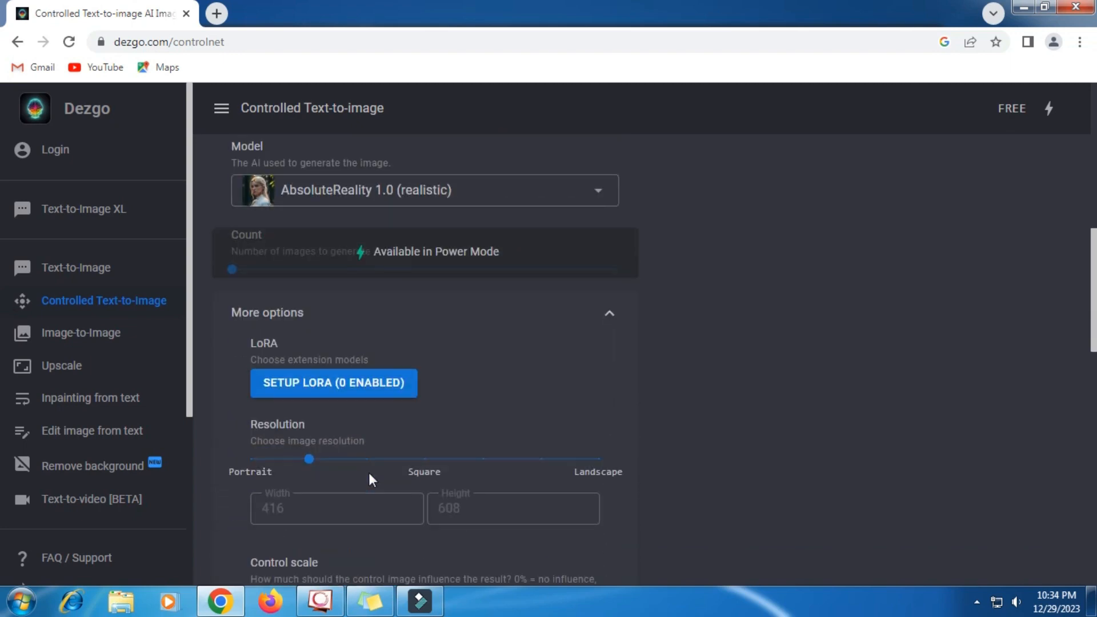
scroll(370, 478, down, 7)
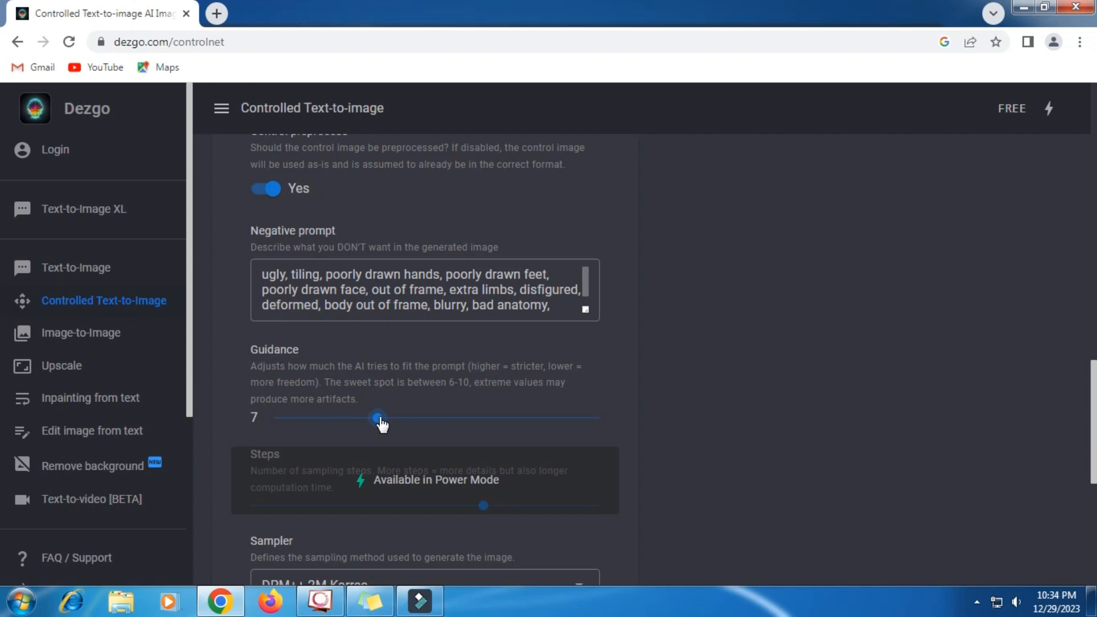
scroll(685, 392, up, 3)
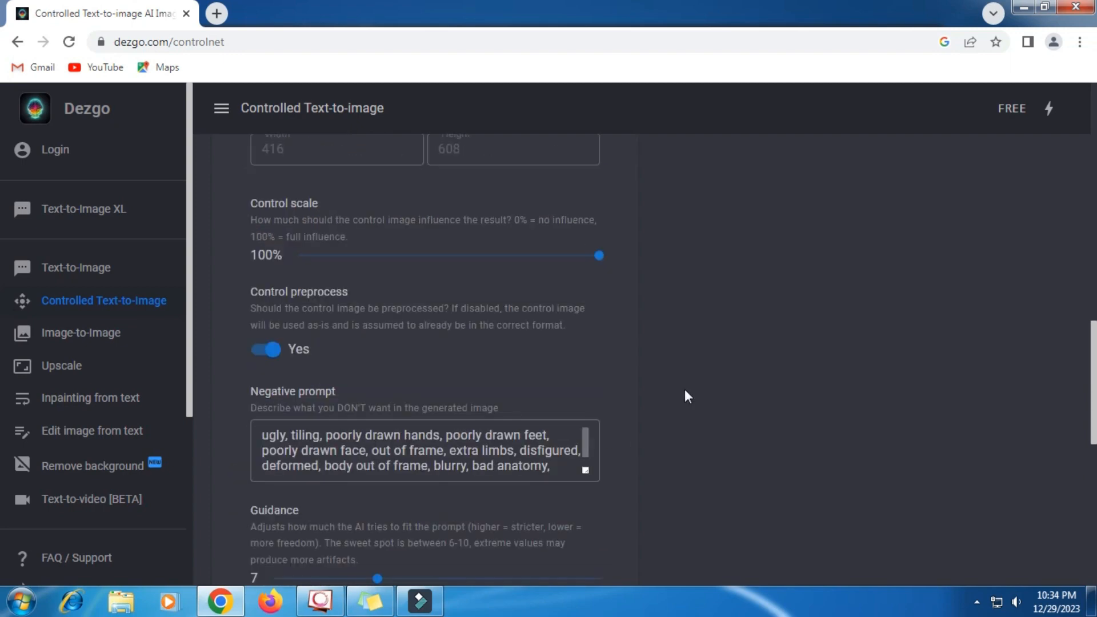
scroll(685, 394, up, 12)
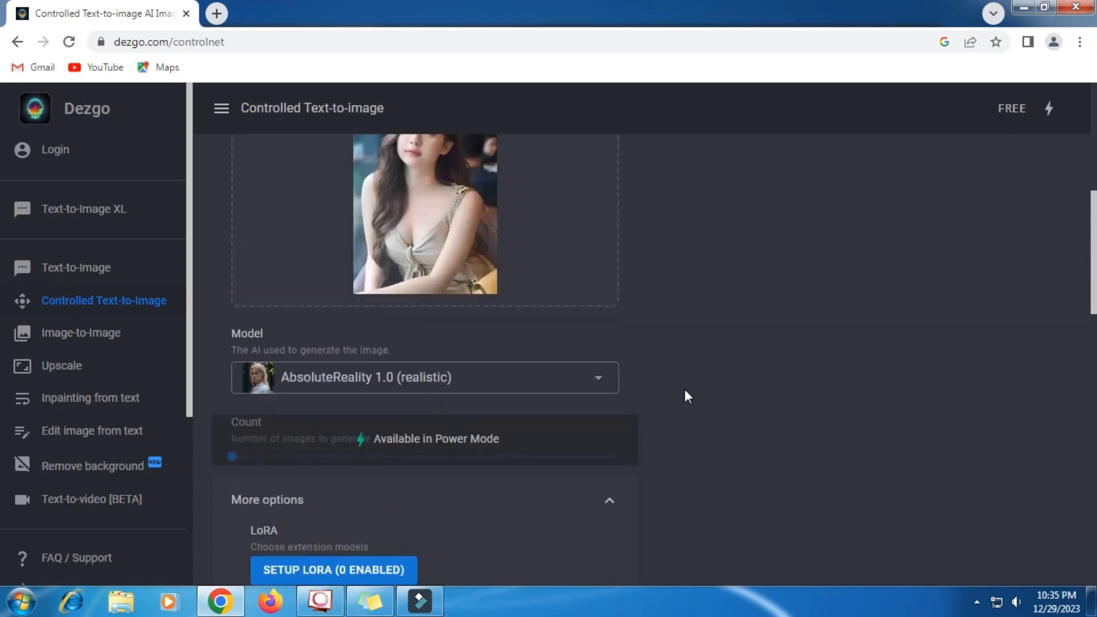
scroll(684, 389, up, 3)
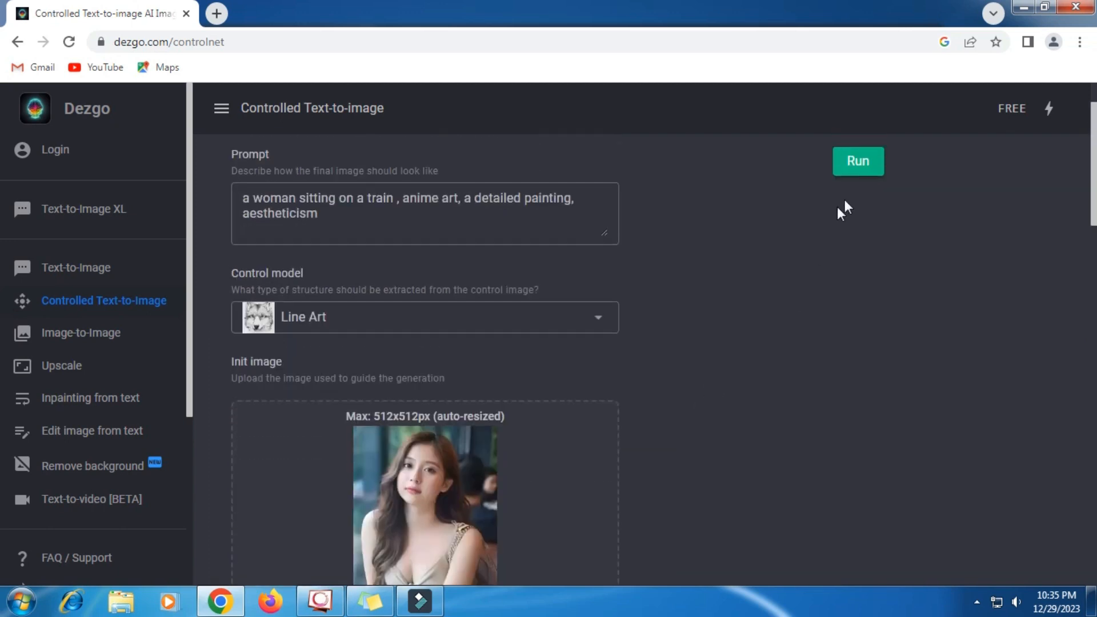
Step: Run the image generation with the current prompt, control image and settings
click(858, 164)
scroll(827, 318, down, 1)
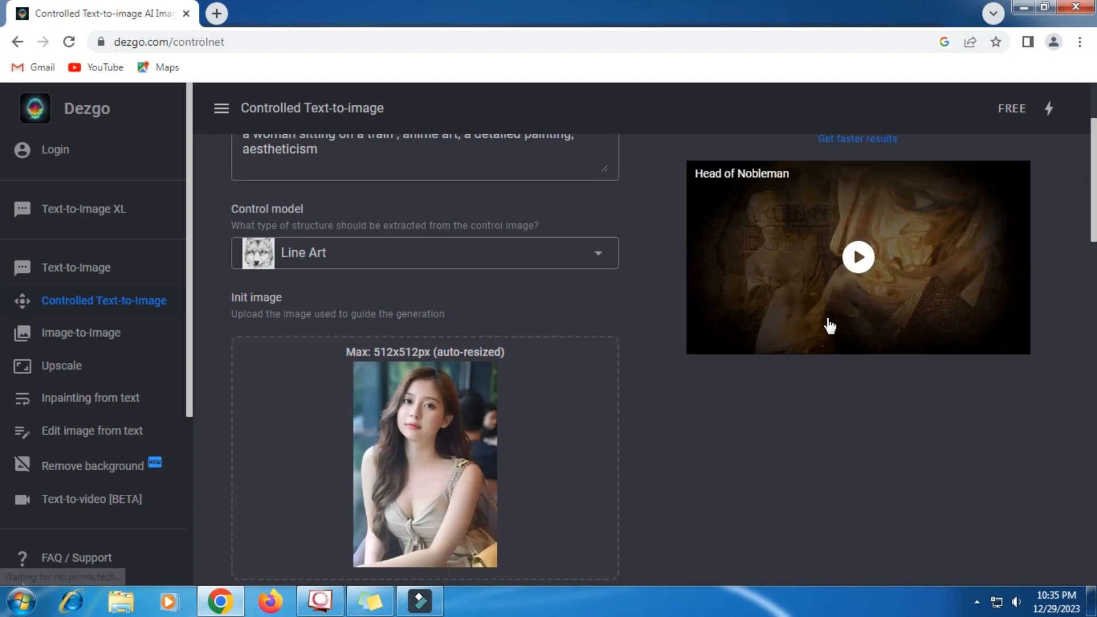
scroll(829, 325, up, 1)
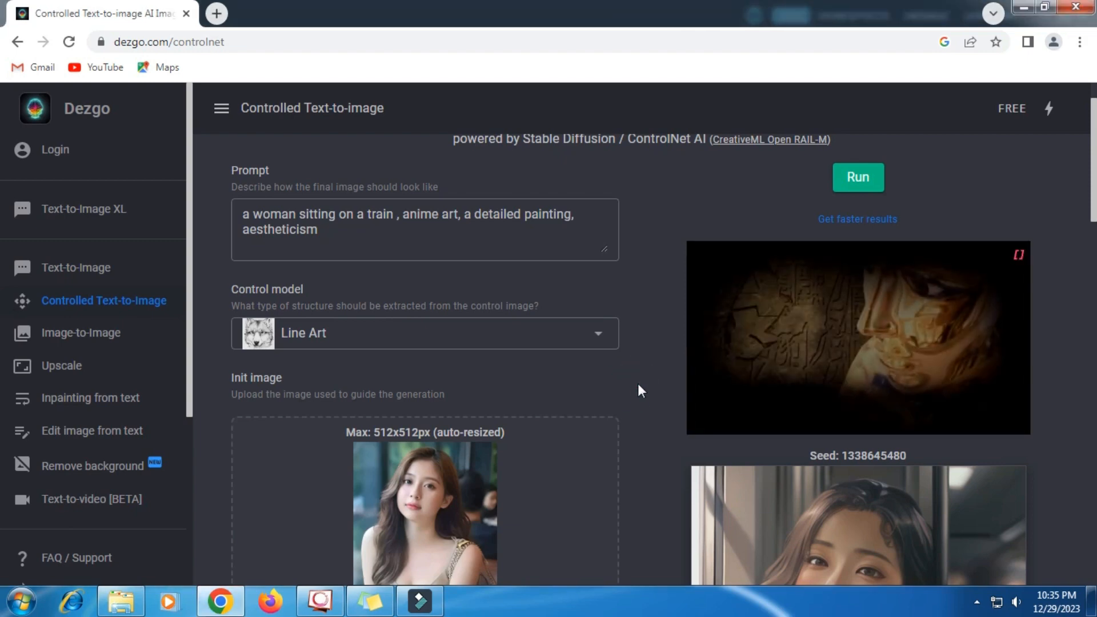
Step: Compare the generated picture of the woman on the train with the init image and download it
scroll(645, 390, down, 3)
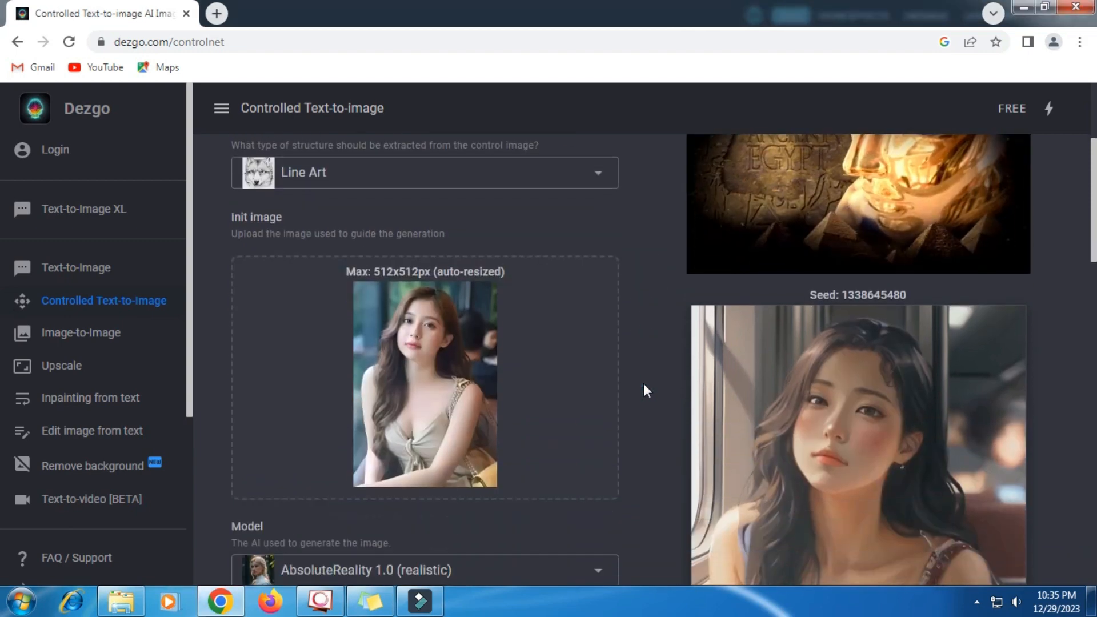
scroll(645, 385, down, 4)
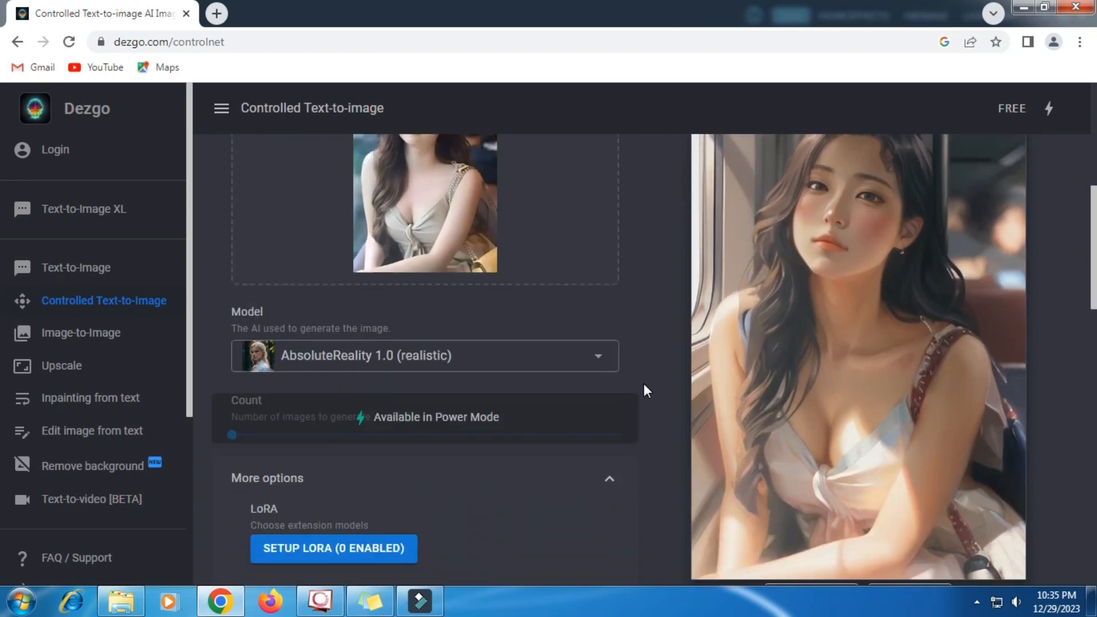
scroll(643, 391, down, 1)
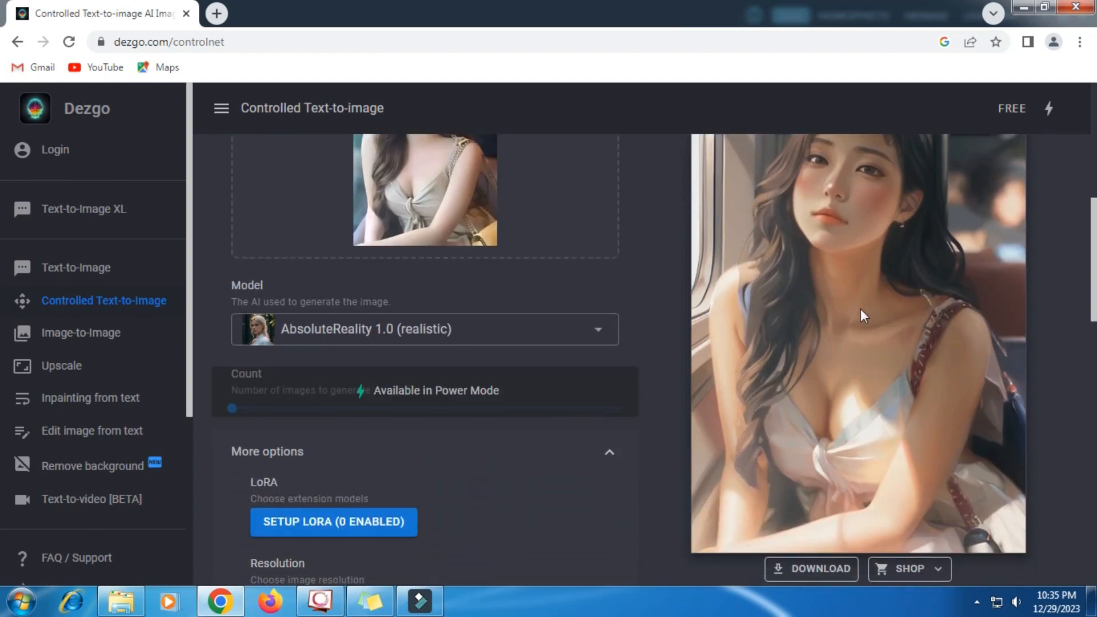
scroll(860, 309, up, 2)
scroll(860, 309, down, 3)
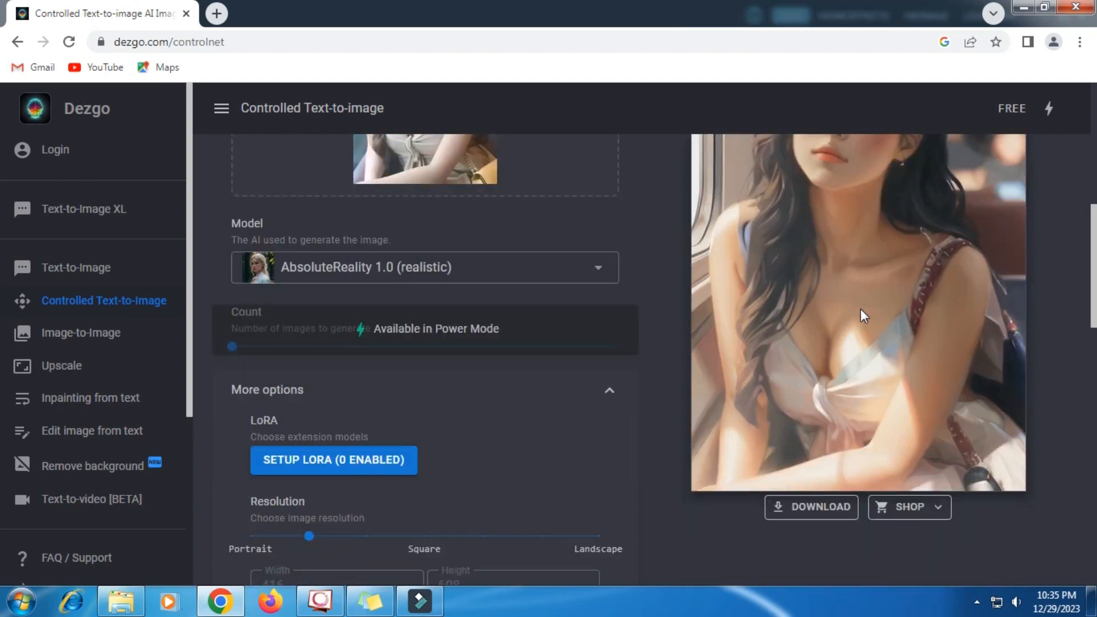
click(800, 484)
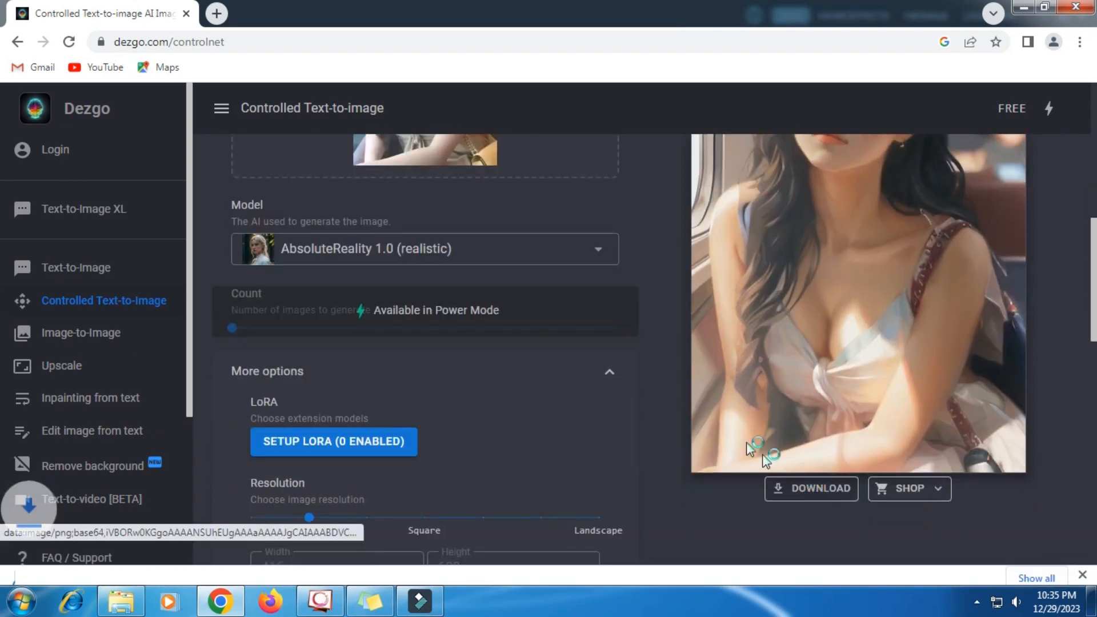
scroll(633, 358, up, 5)
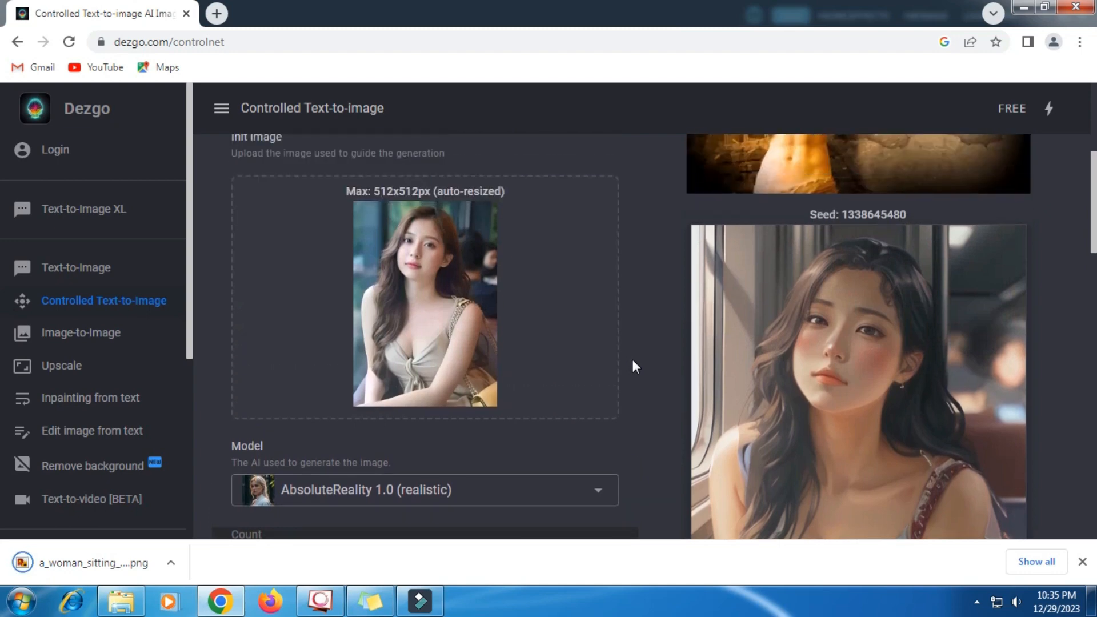
Step: Generate another version of the image with the same prompt and settings, and dismiss the downloads bar
scroll(669, 344, up, 3)
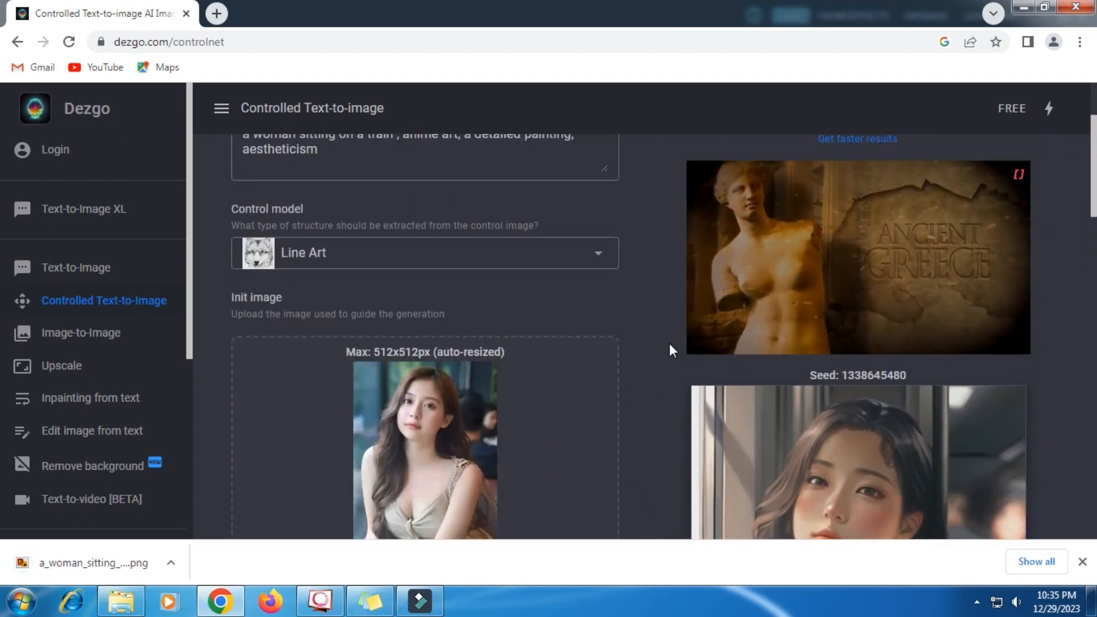
scroll(670, 344, up, 2)
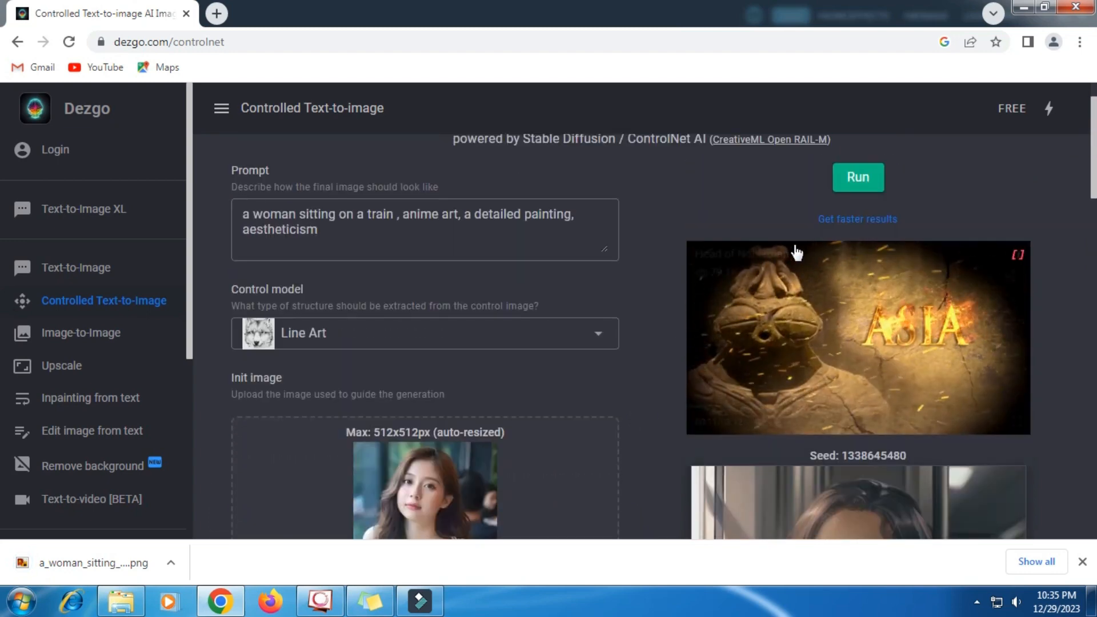
click(845, 177)
scroll(693, 327, down, 5)
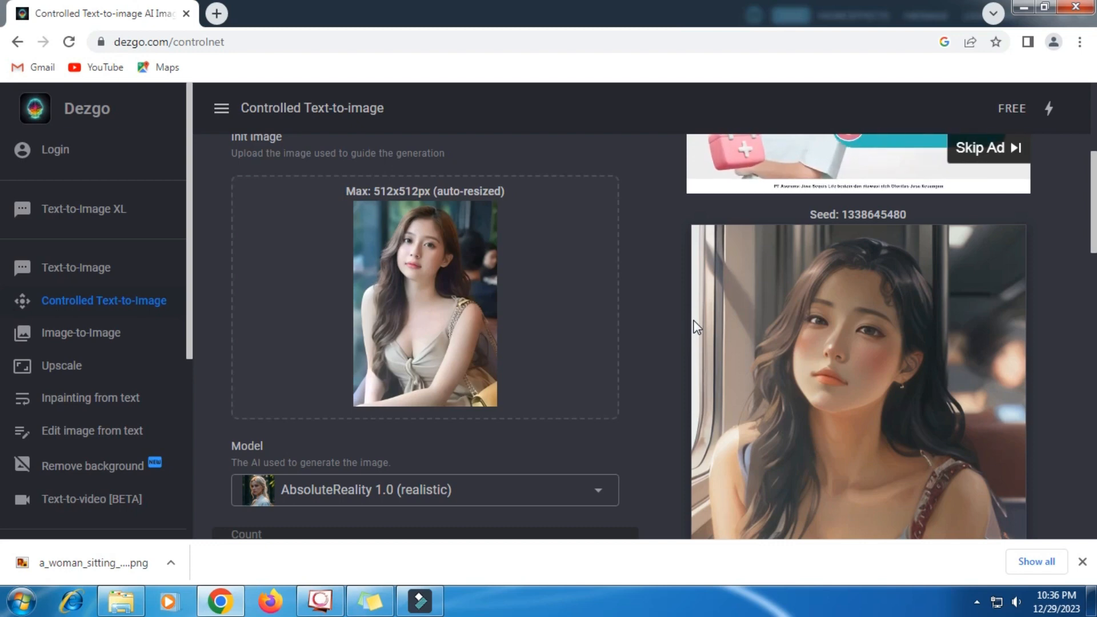
click(1082, 562)
scroll(631, 416, up, 5)
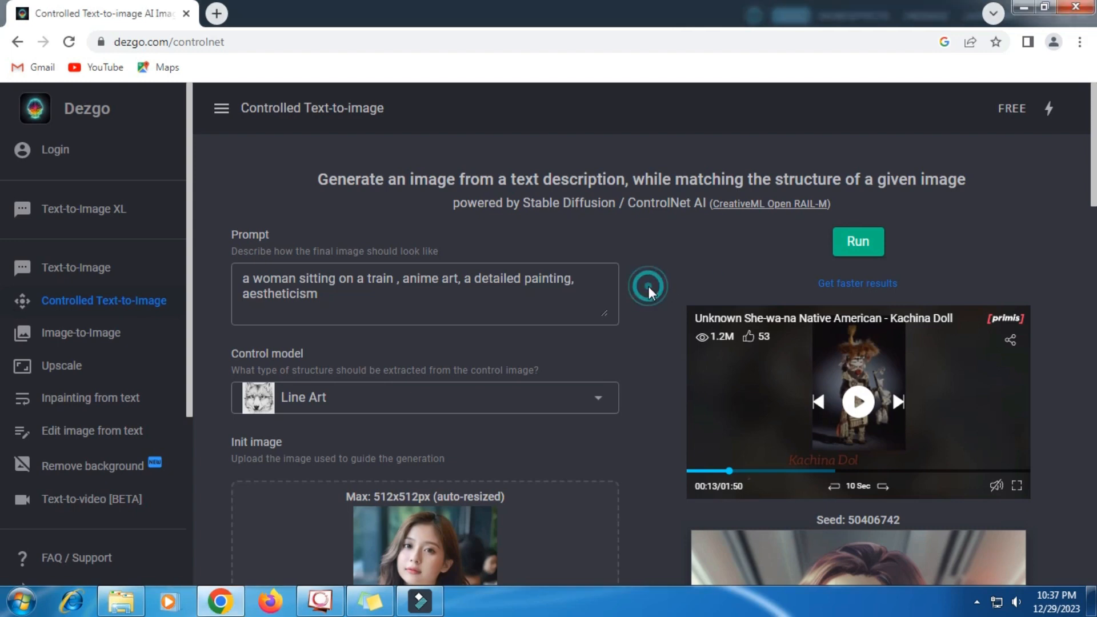
Step: Examine the newly generated picture of the woman on the train against the init image and the generation options
scroll(649, 286, down, 3)
scroll(648, 286, down, 4)
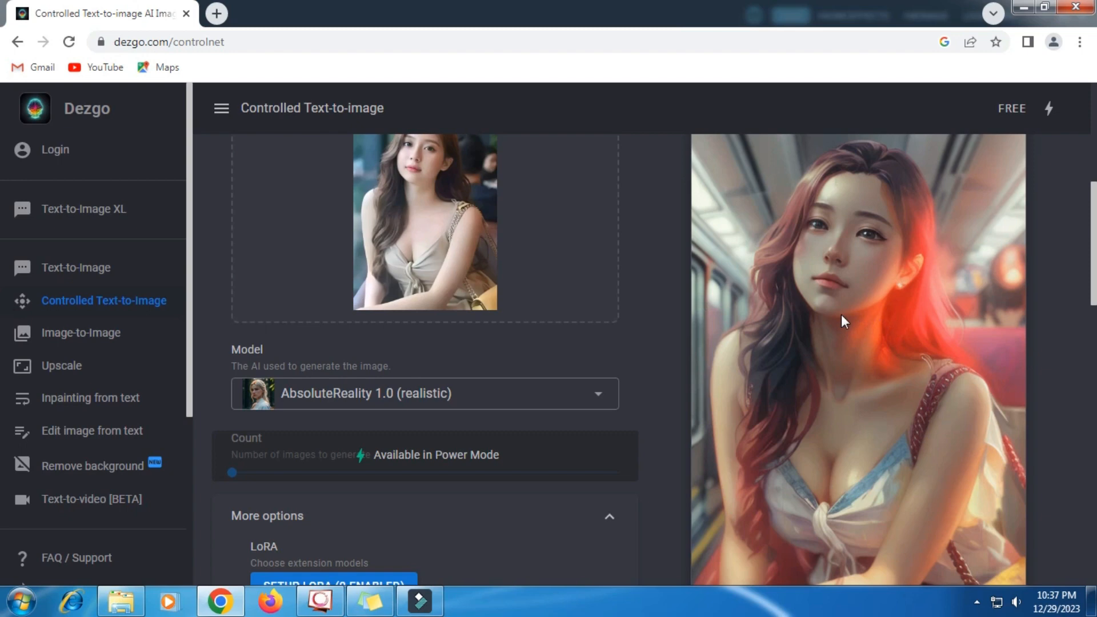
scroll(843, 320, down, 2)
scroll(843, 320, up, 2)
scroll(841, 314, up, 2)
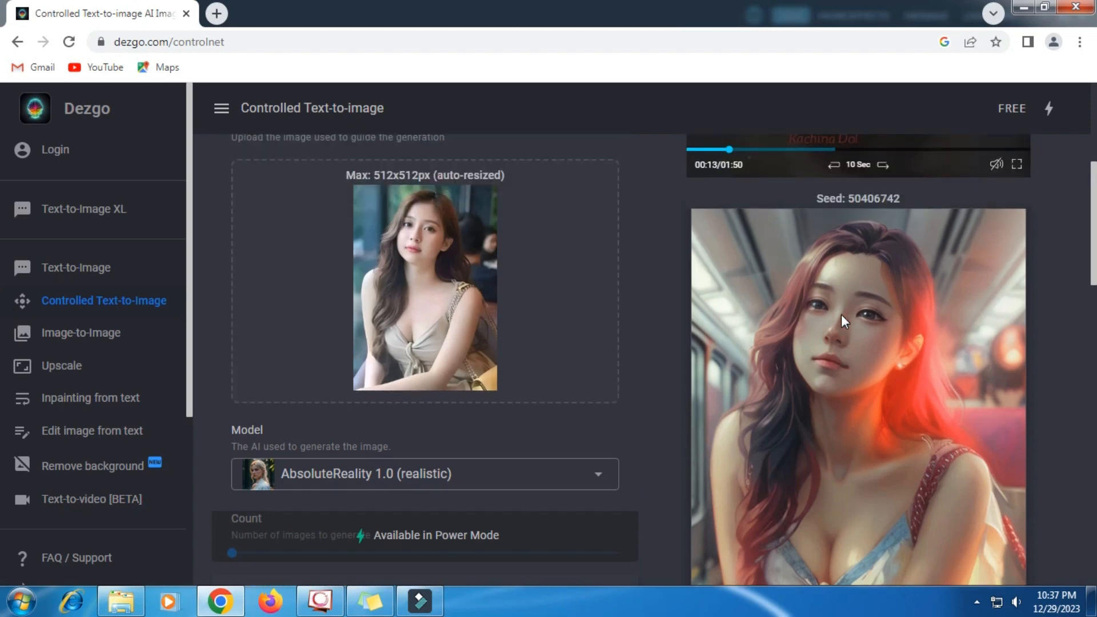
scroll(841, 314, up, 4)
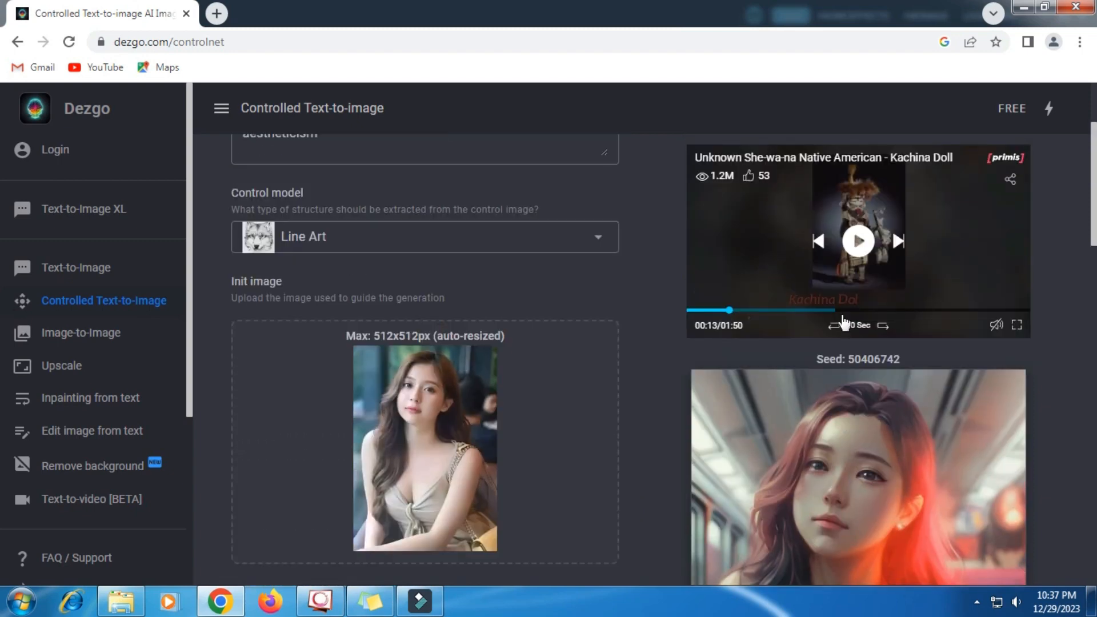
scroll(748, 351, down, 10)
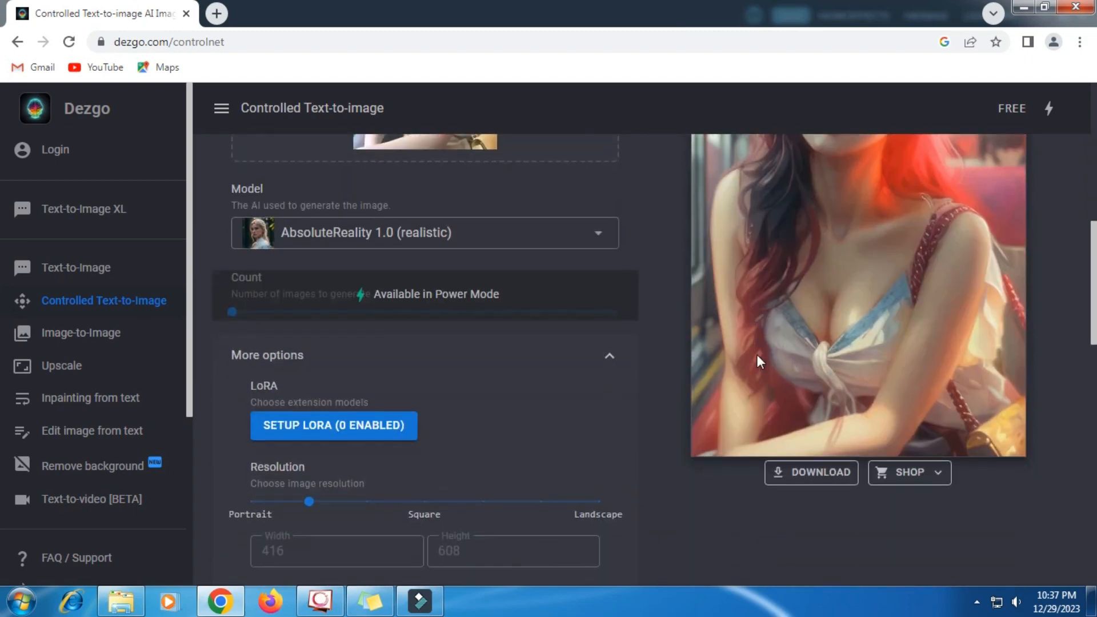
scroll(757, 355, down, 4)
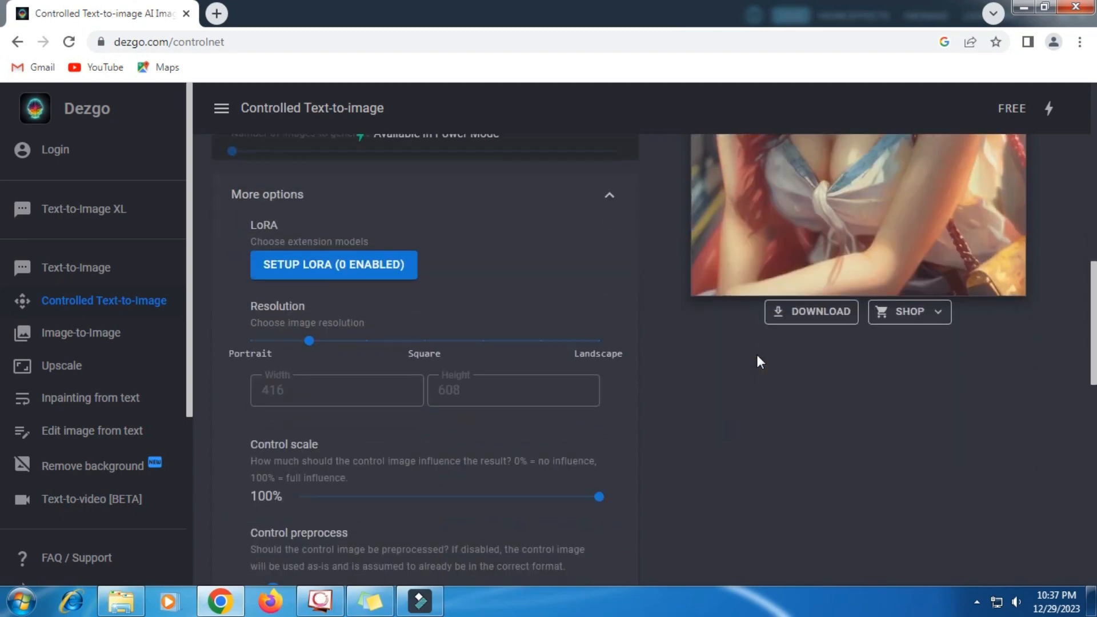
Step: Run the generation once more with the same prompt and settings, and download the new picture
scroll(808, 337, up, 12)
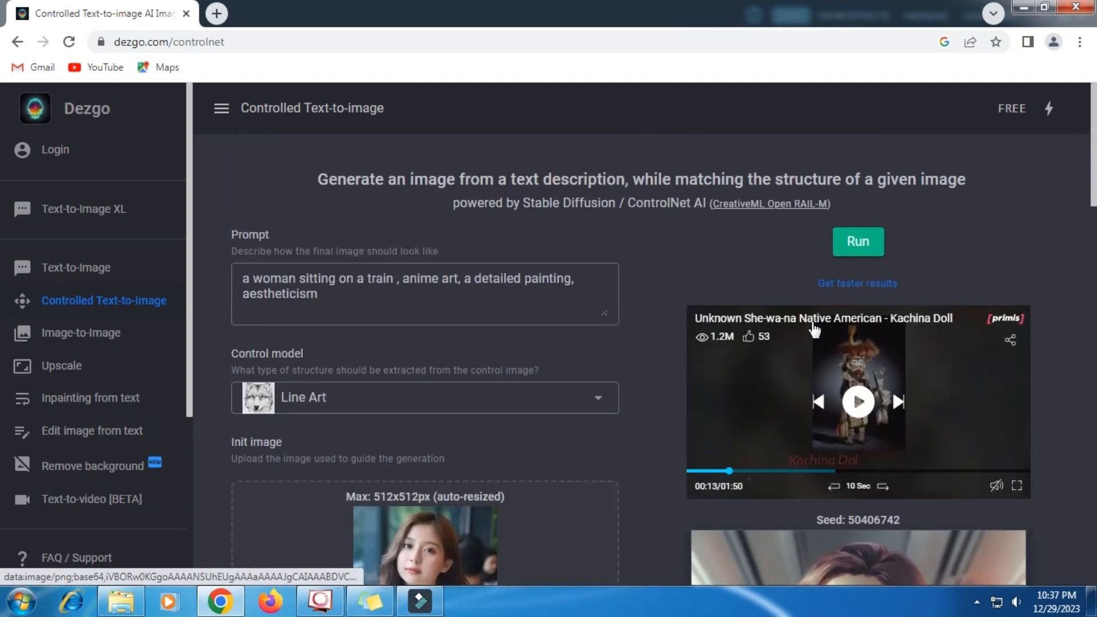
click(858, 243)
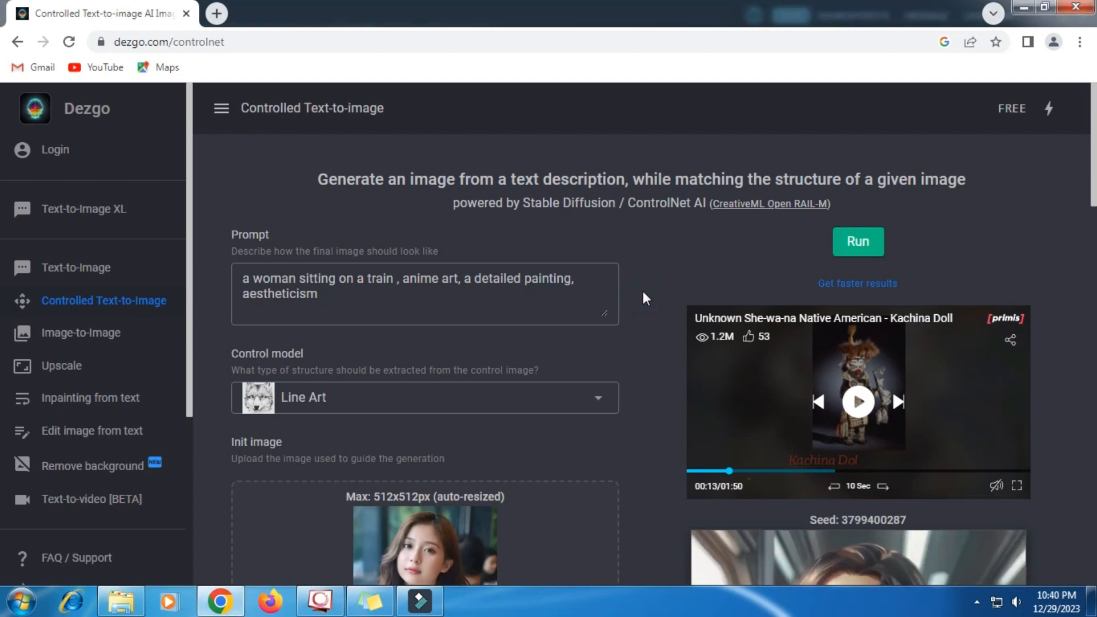
scroll(645, 298, down, 5)
scroll(643, 297, down, 3)
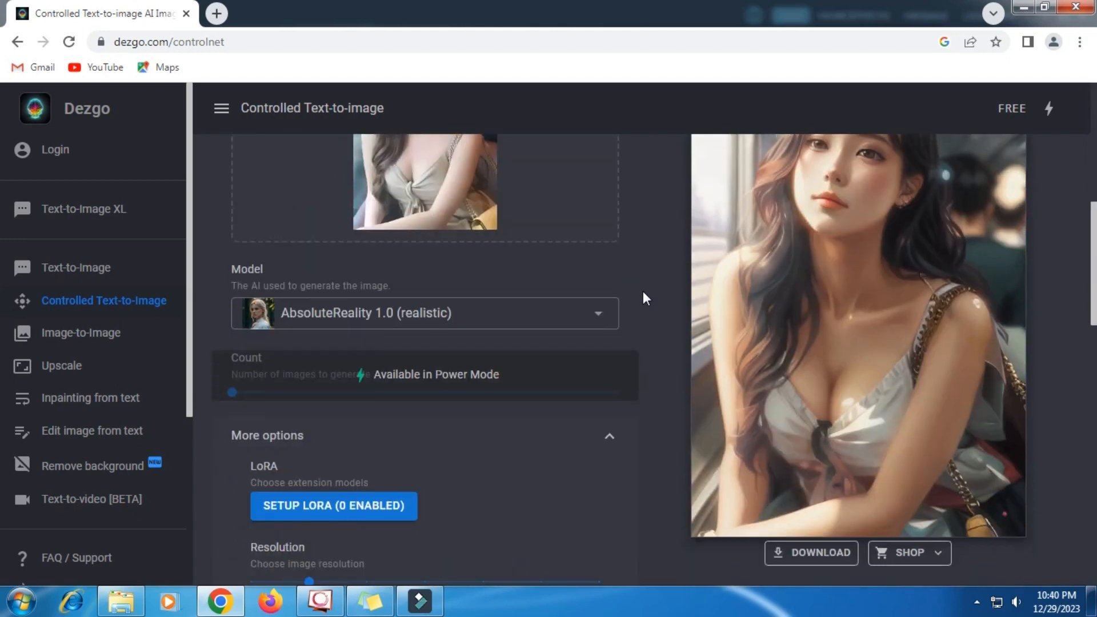
scroll(812, 390, down, 2)
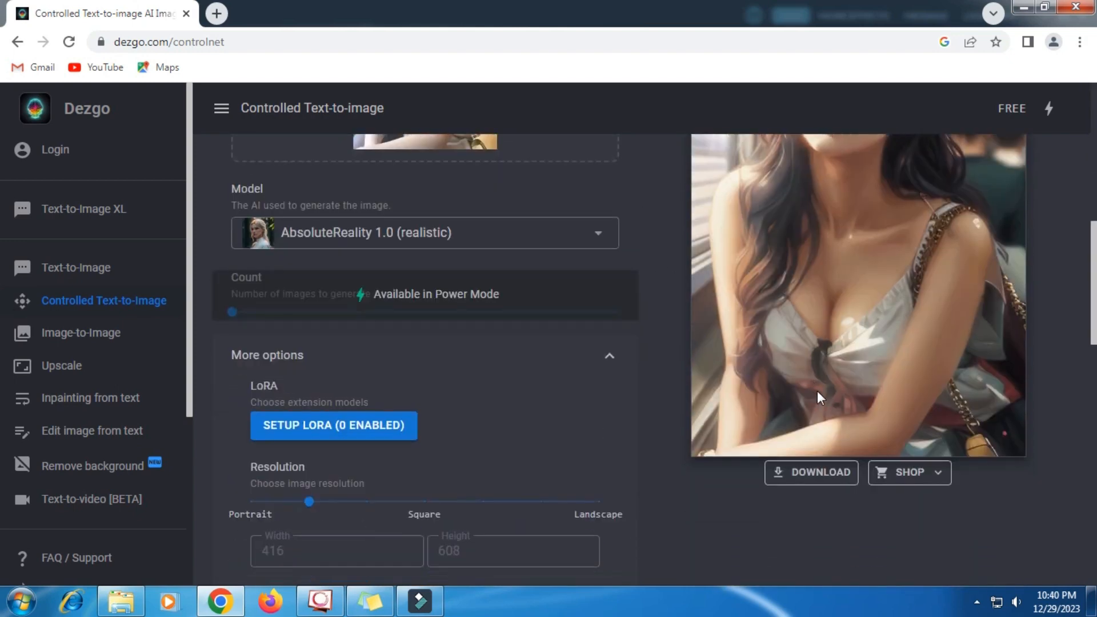
scroll(957, 422, up, 3)
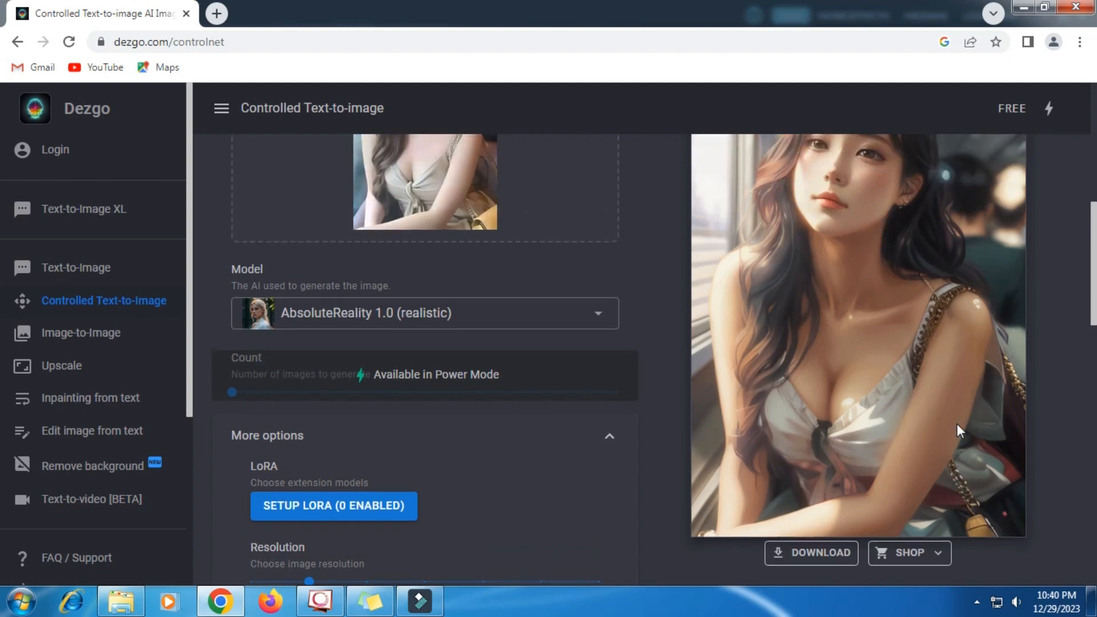
scroll(956, 423, down, 3)
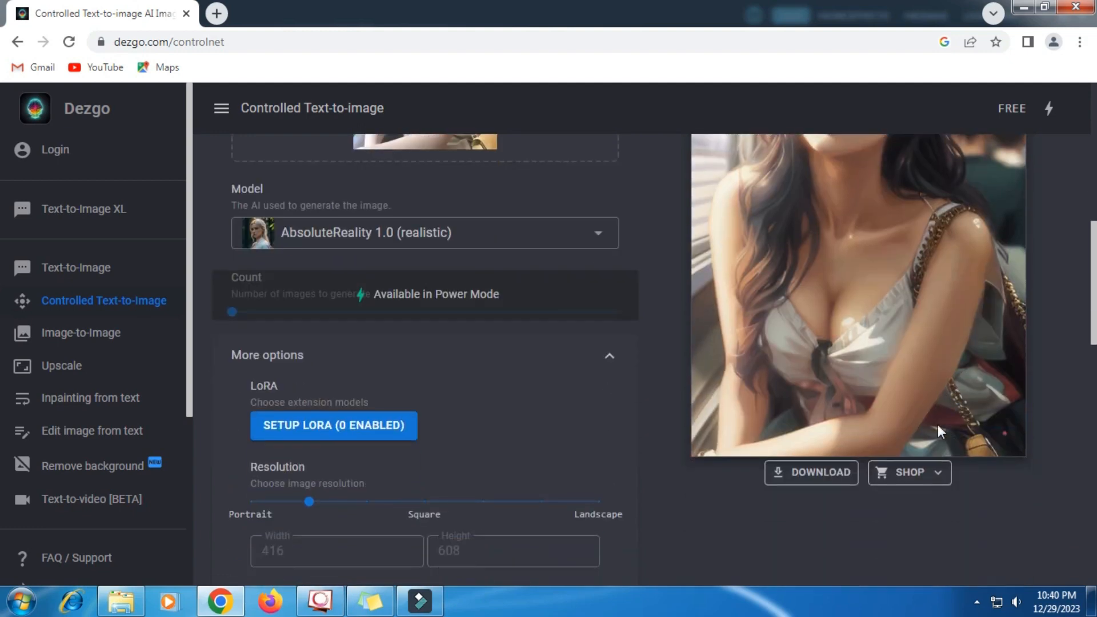
click(824, 478)
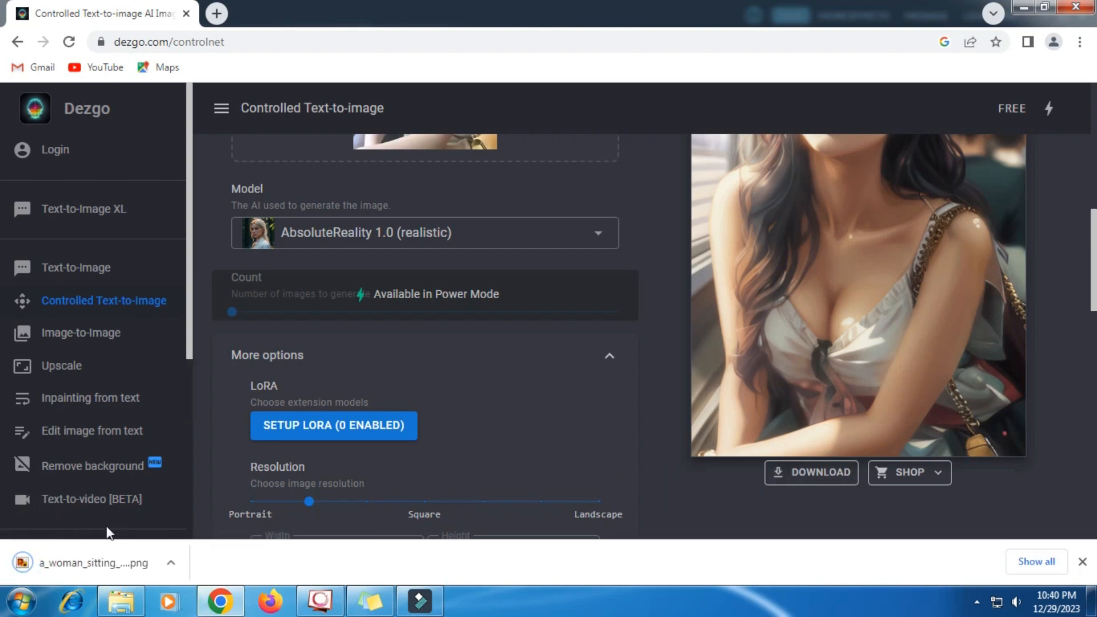
Step: Open the downloaded PNG in the image viewer, examine its details enlarged, and return to the browser
click(35, 564)
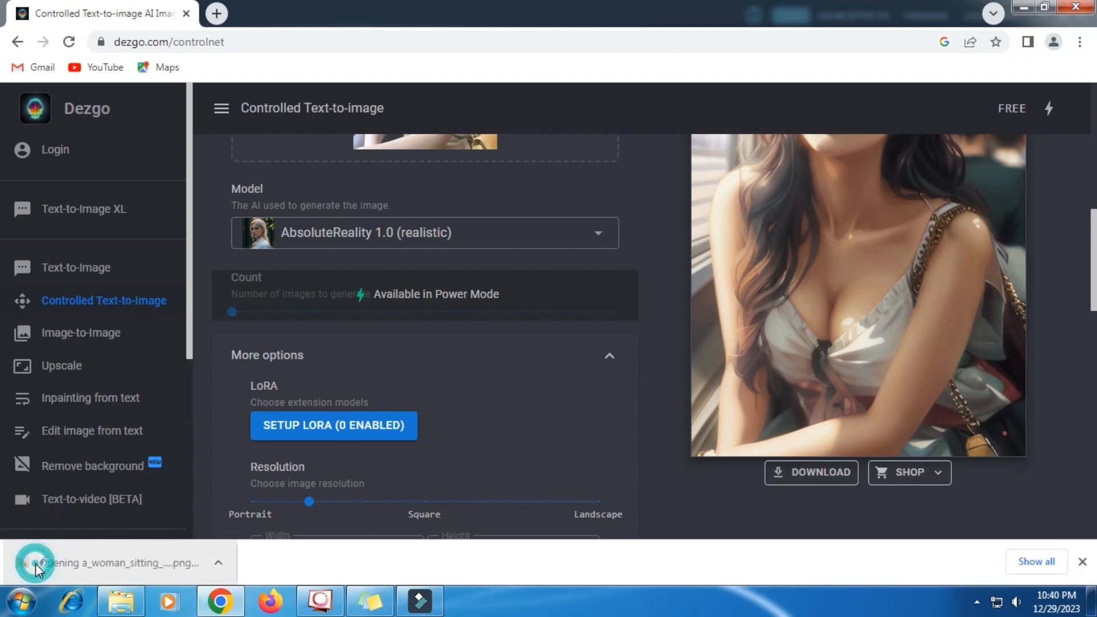
scroll(291, 377, up, 5)
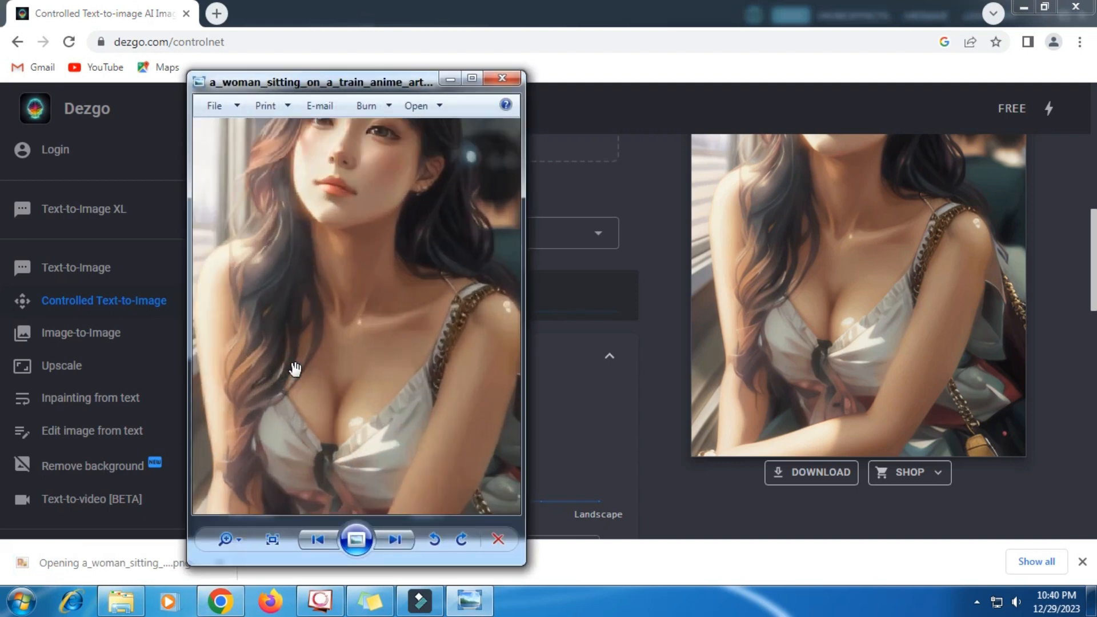
drag(314, 310, 351, 509)
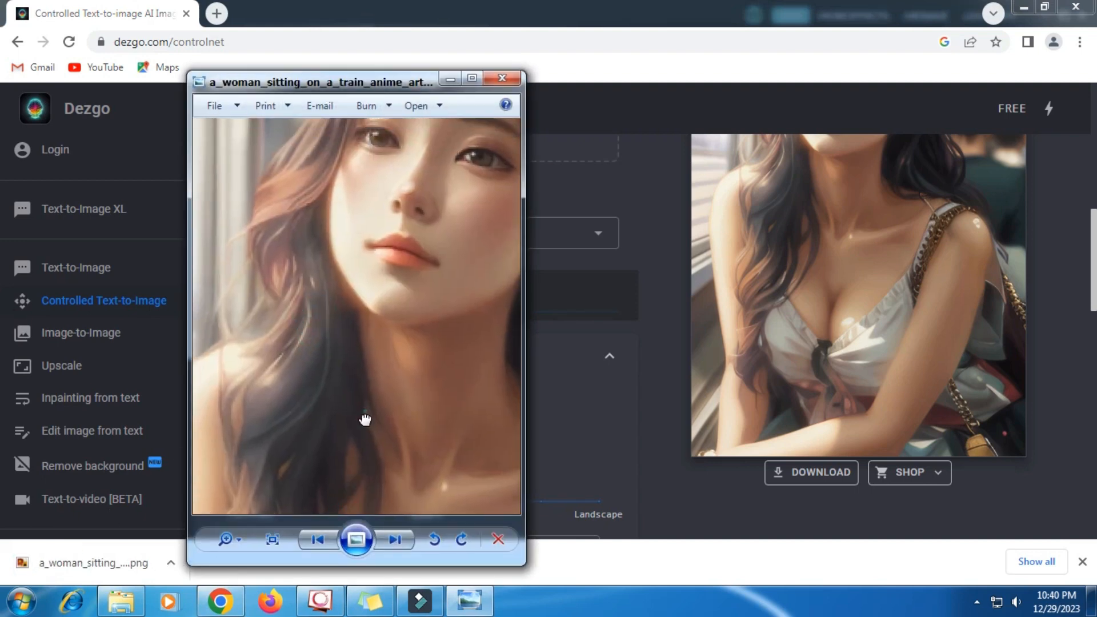
scroll(362, 428, down, 3)
drag(369, 379, 327, 332)
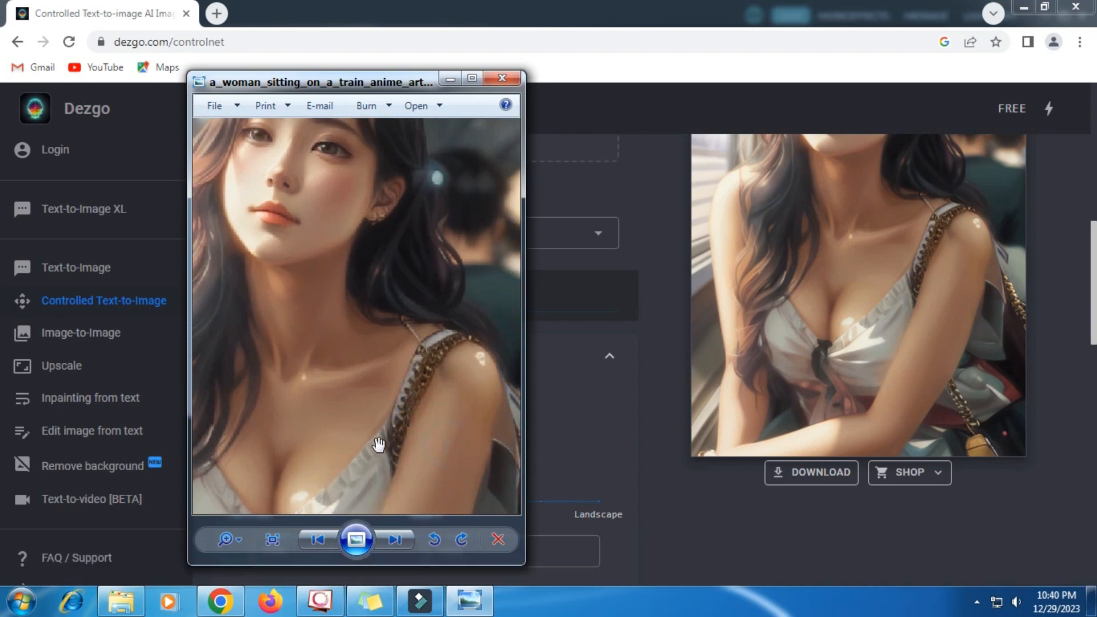
drag(382, 467, 351, 270)
drag(407, 418, 358, 370)
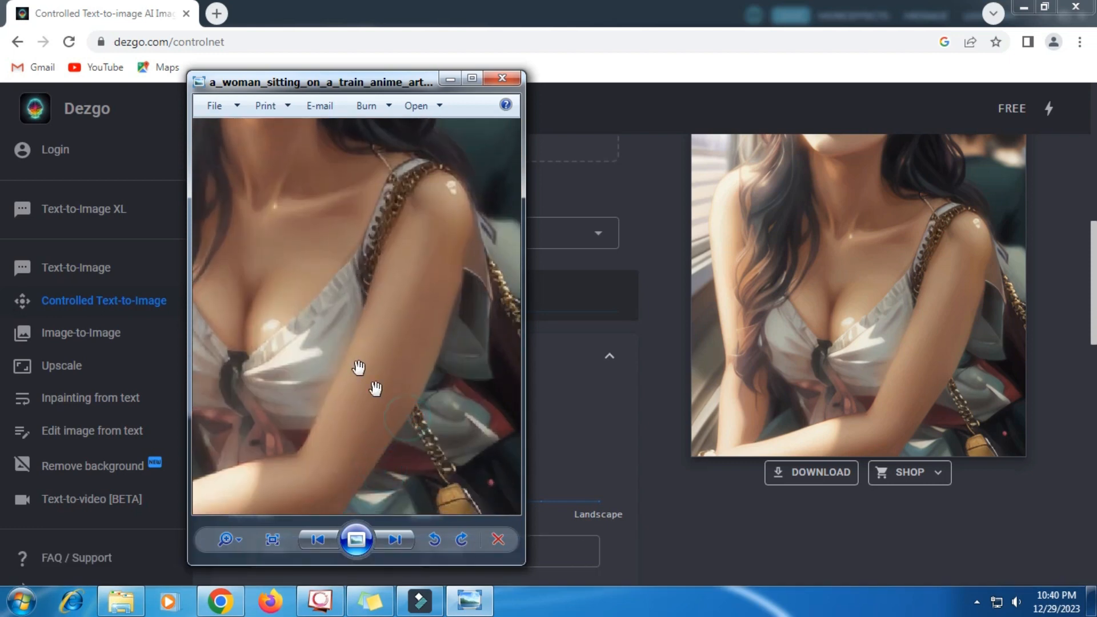
drag(411, 210, 454, 406)
scroll(406, 383, down, 5)
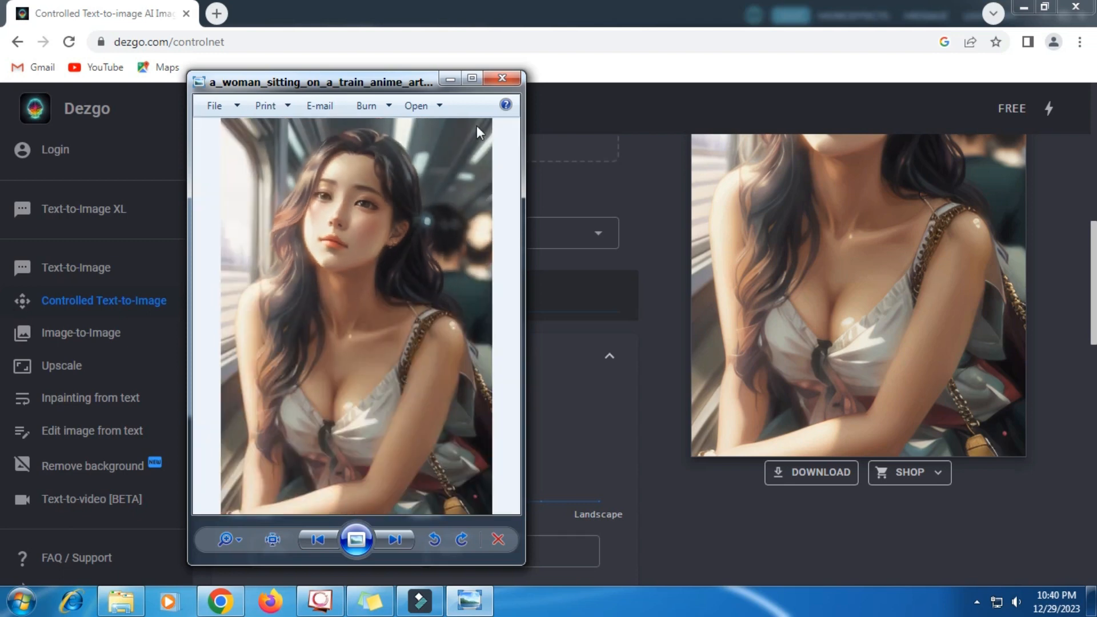
click(303, 17)
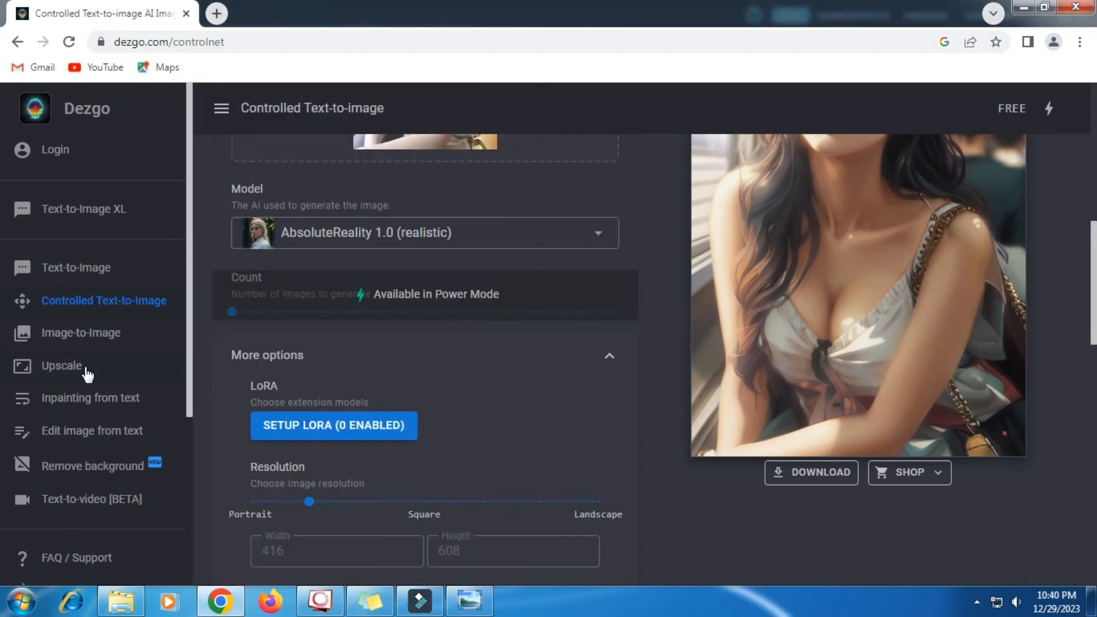
Step: Switch to the Upscale tool and load the second anime picture of the woman on the train from the Downloads folder
click(62, 366)
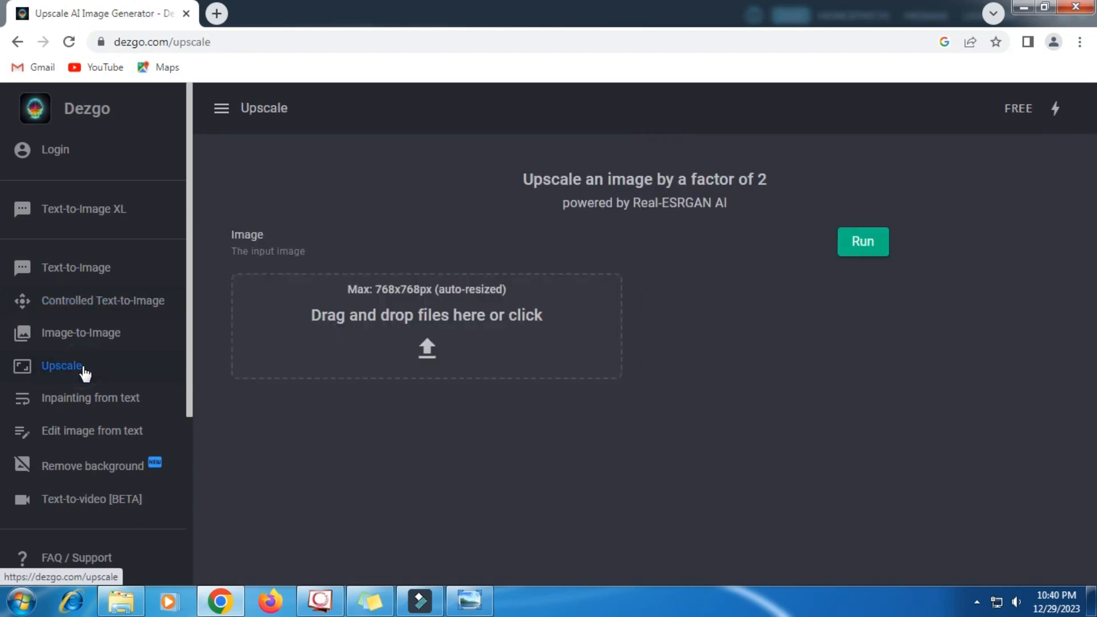
click(423, 354)
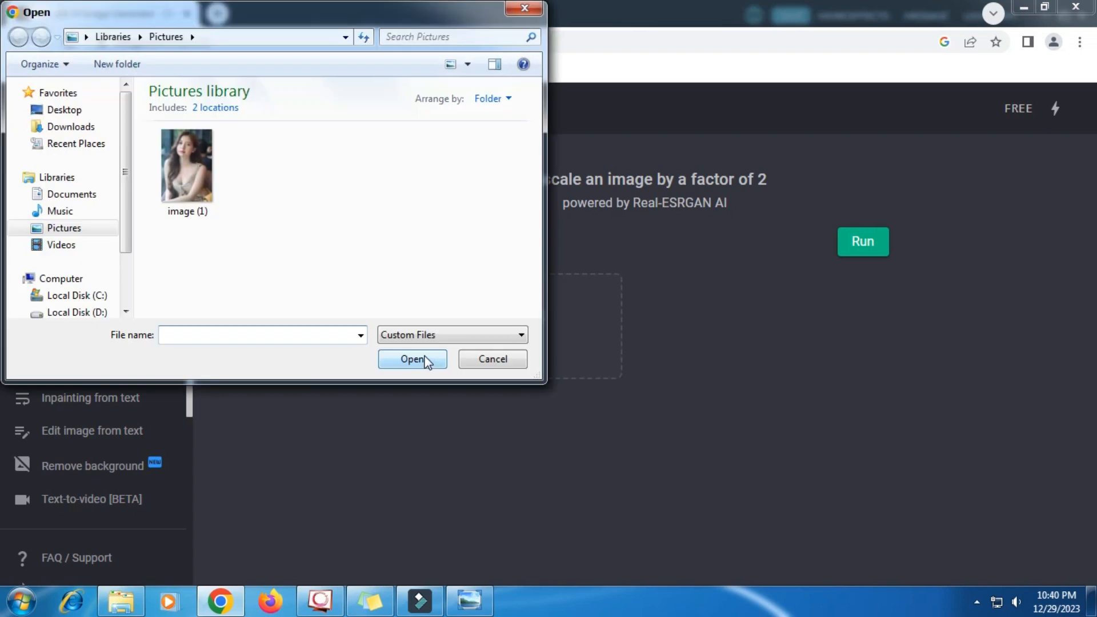
click(86, 128)
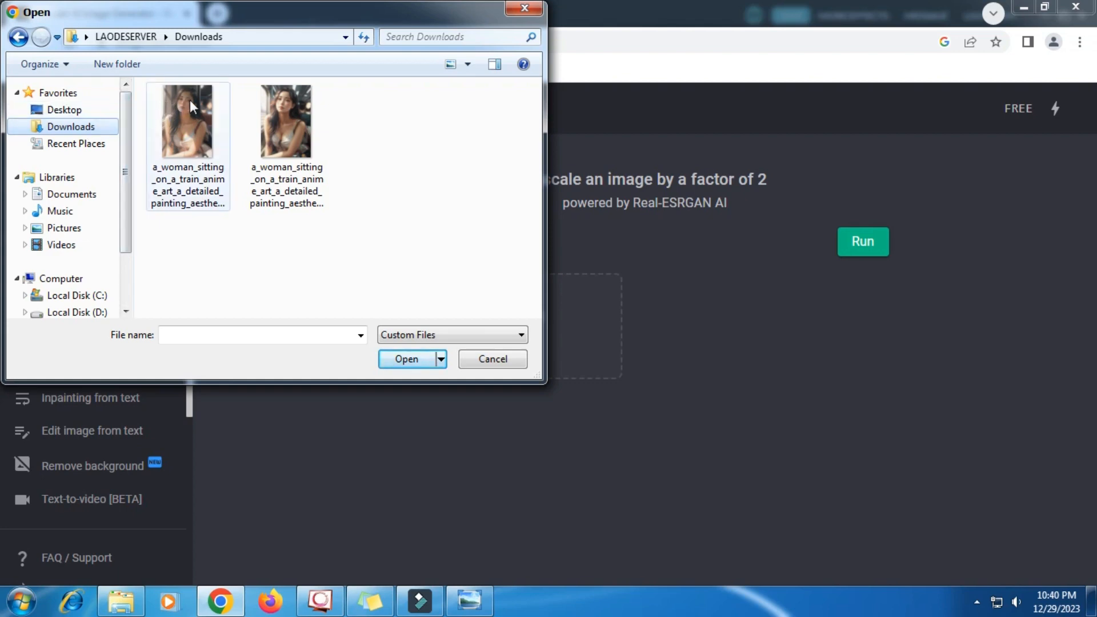
click(296, 126)
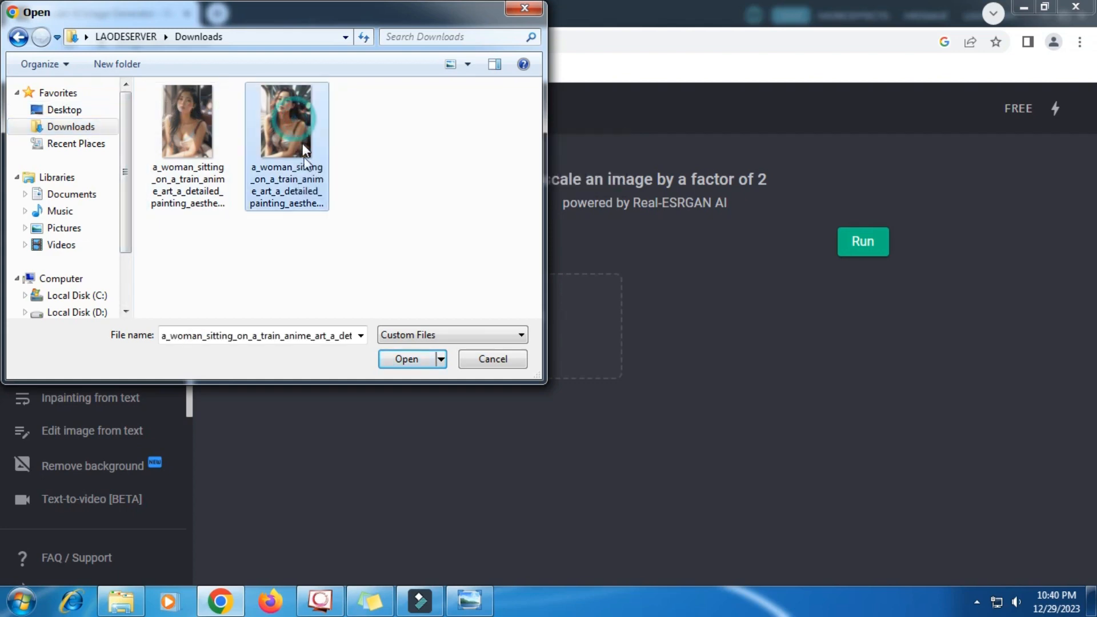
click(406, 359)
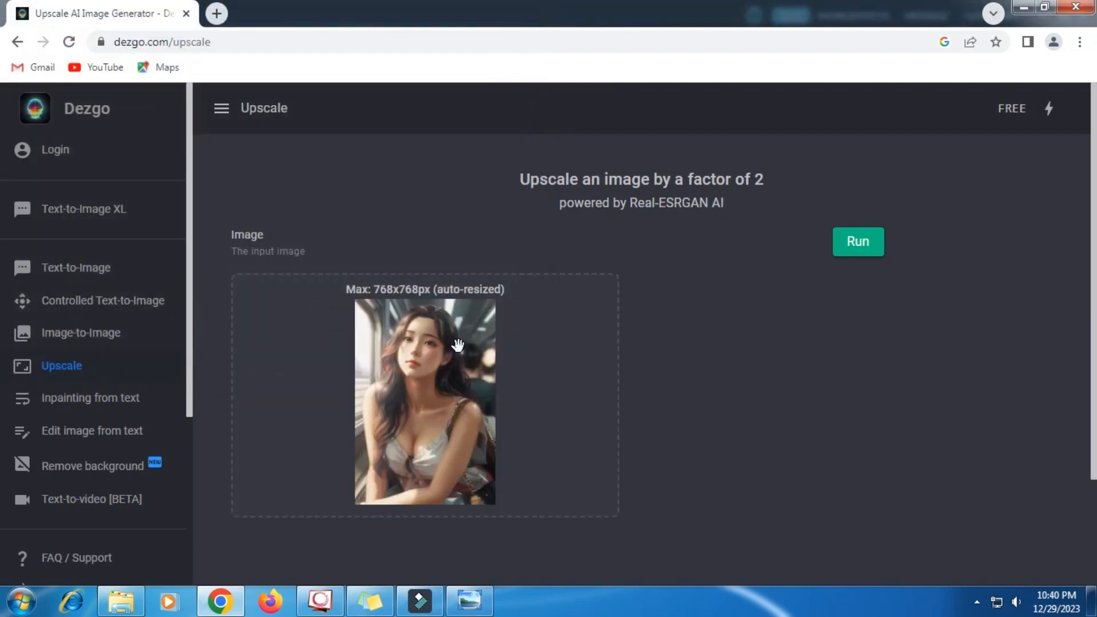
Step: Upscale the loaded picture by a factor of 2 and download the result
scroll(457, 344, down, 2)
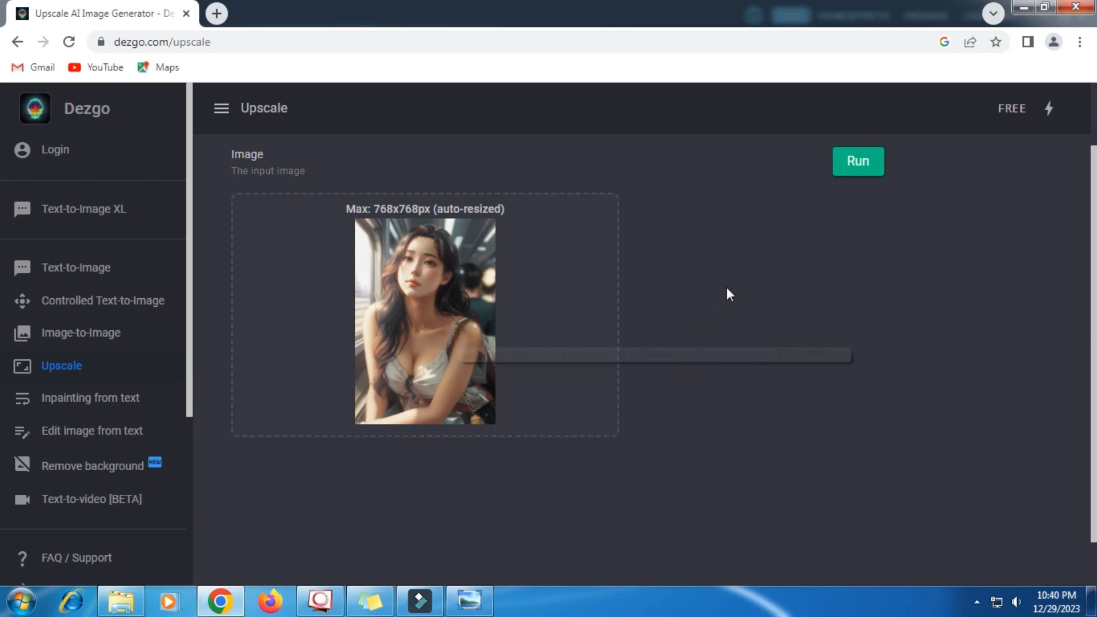
click(858, 163)
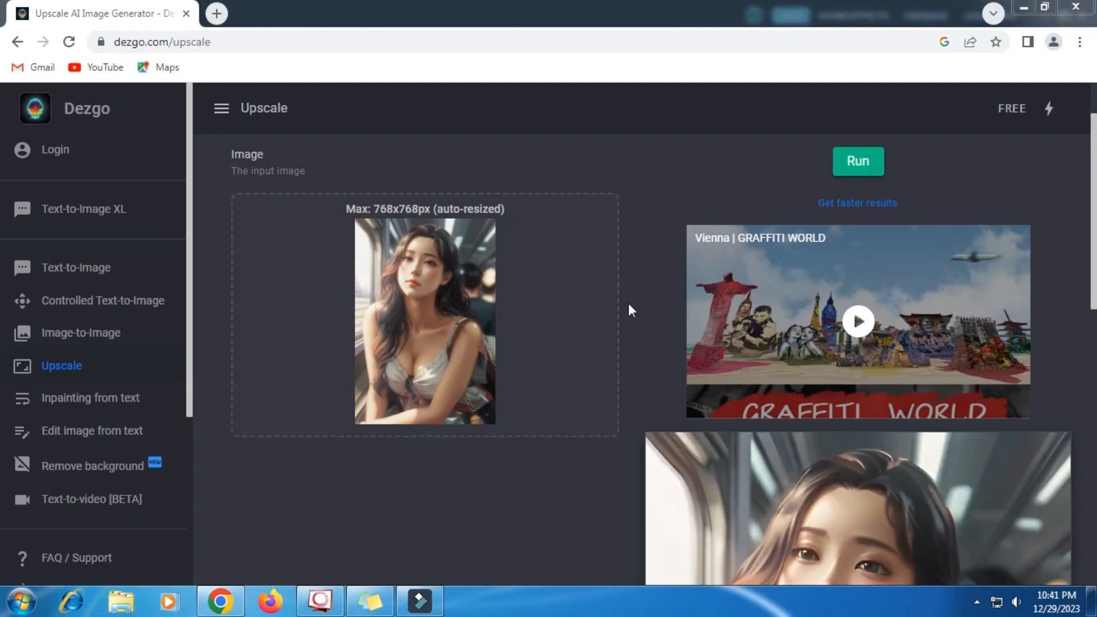
scroll(645, 308, down, 7)
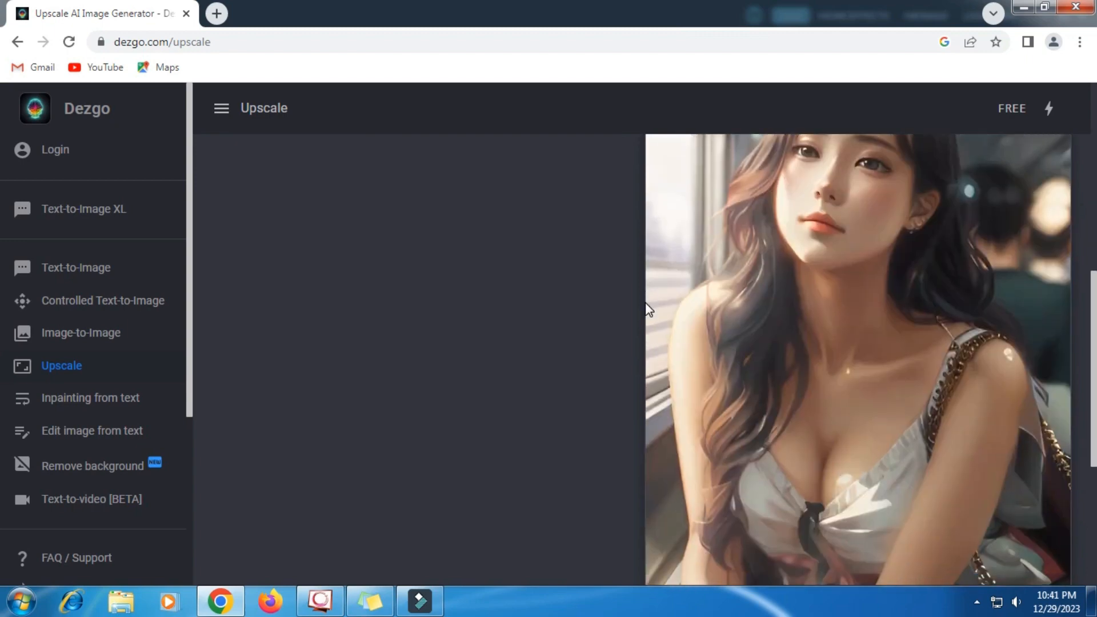
scroll(646, 309, down, 4)
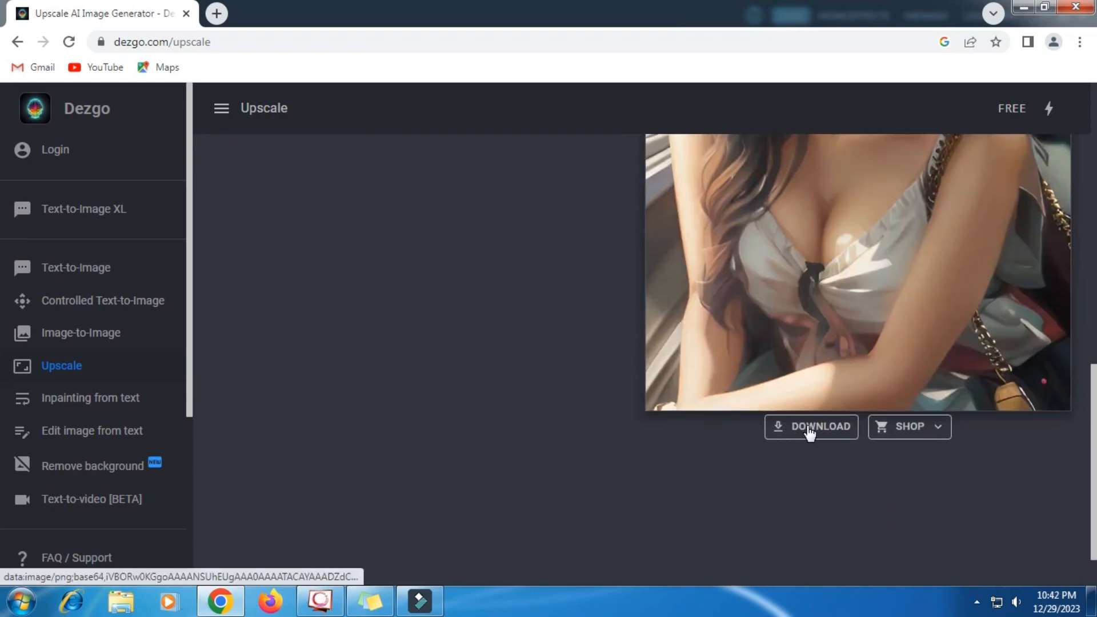
click(809, 430)
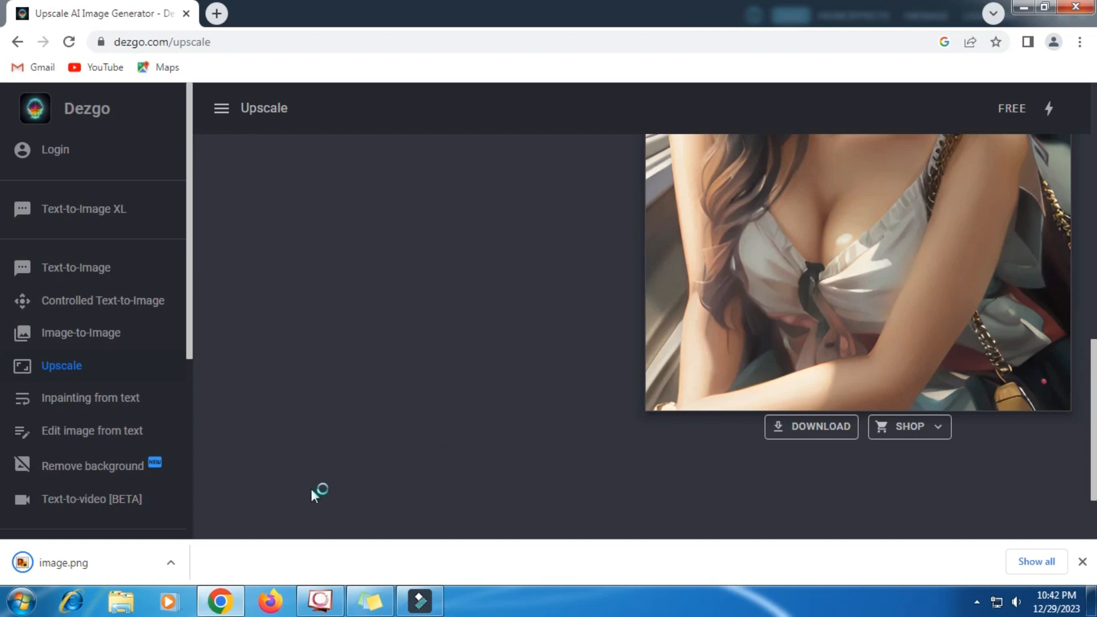
Step: Open the original portrait "image (1)" from the Pictures library in Windows Photo Viewer, enlarge its window and place it at the screen's side
click(127, 606)
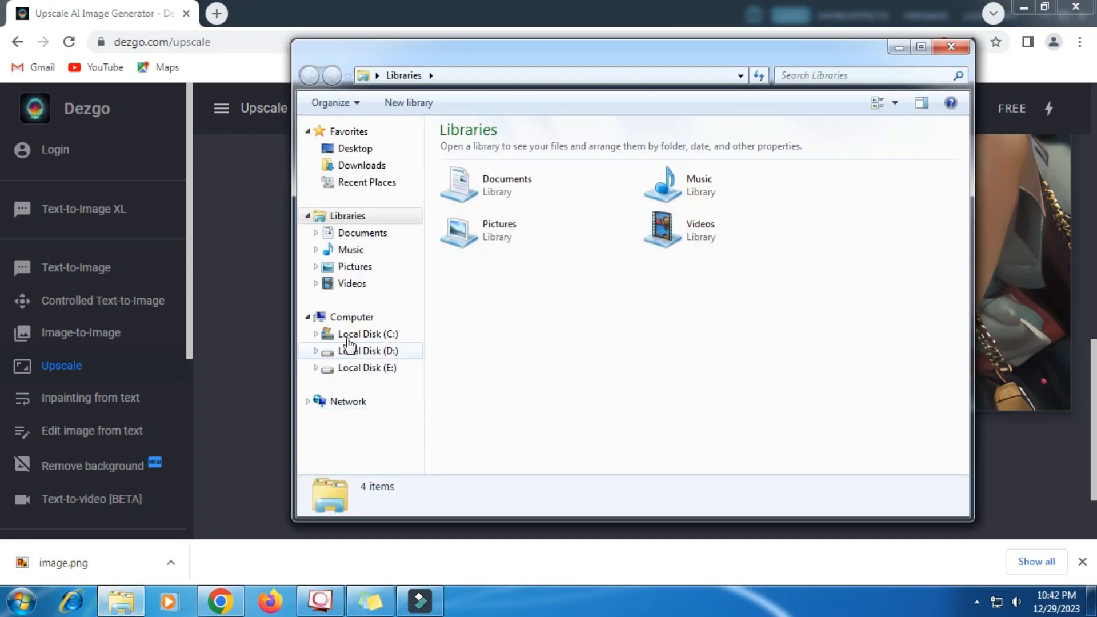
click(352, 266)
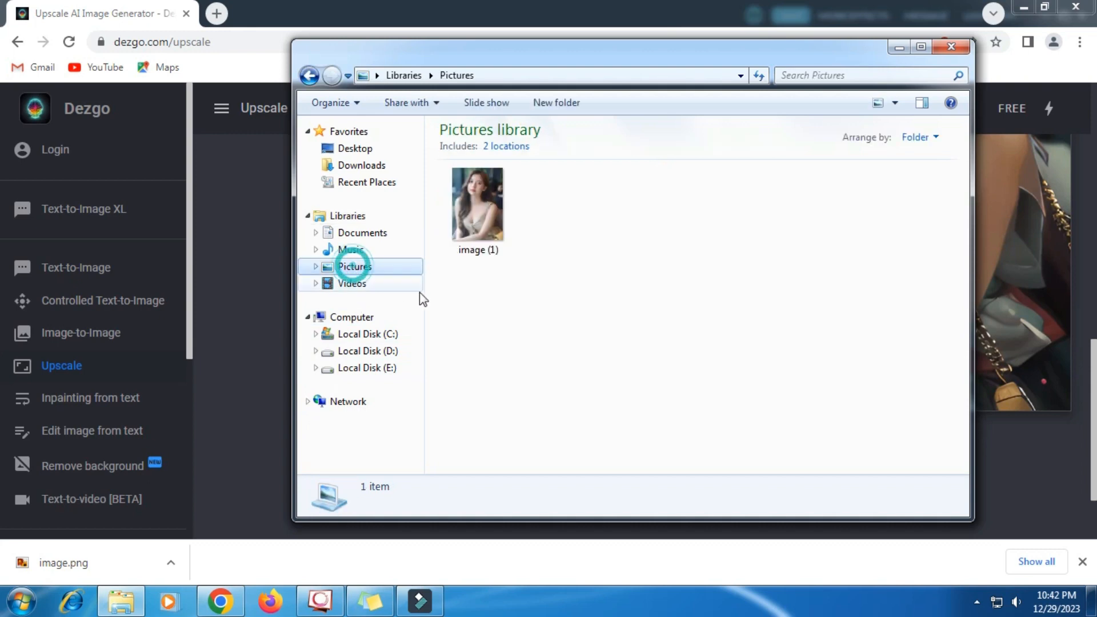
double_click(484, 235)
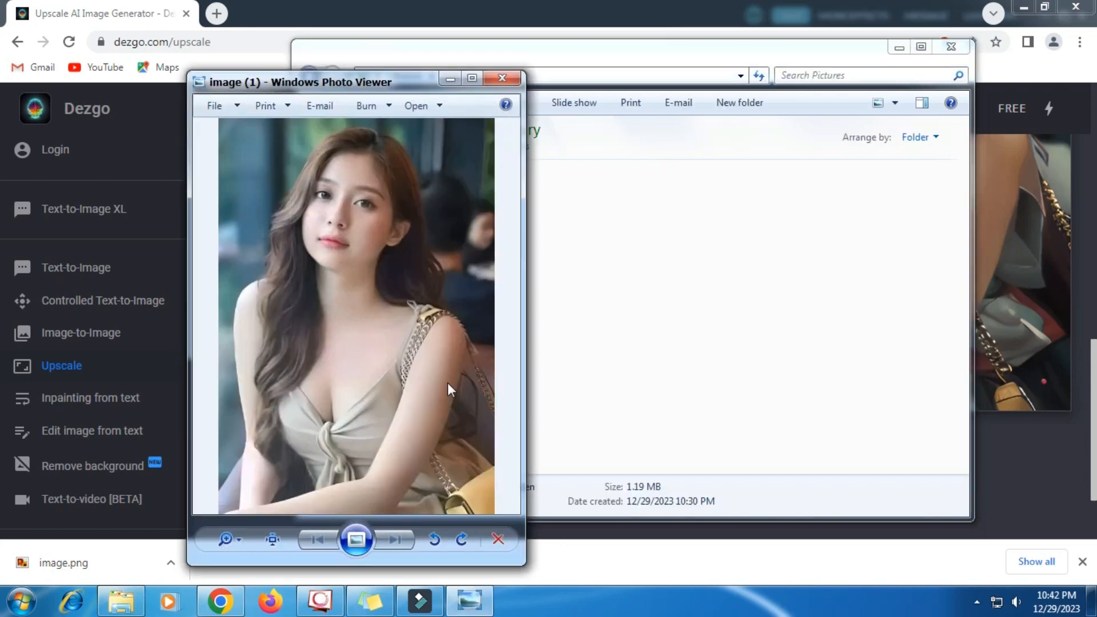
drag(519, 562, 578, 586)
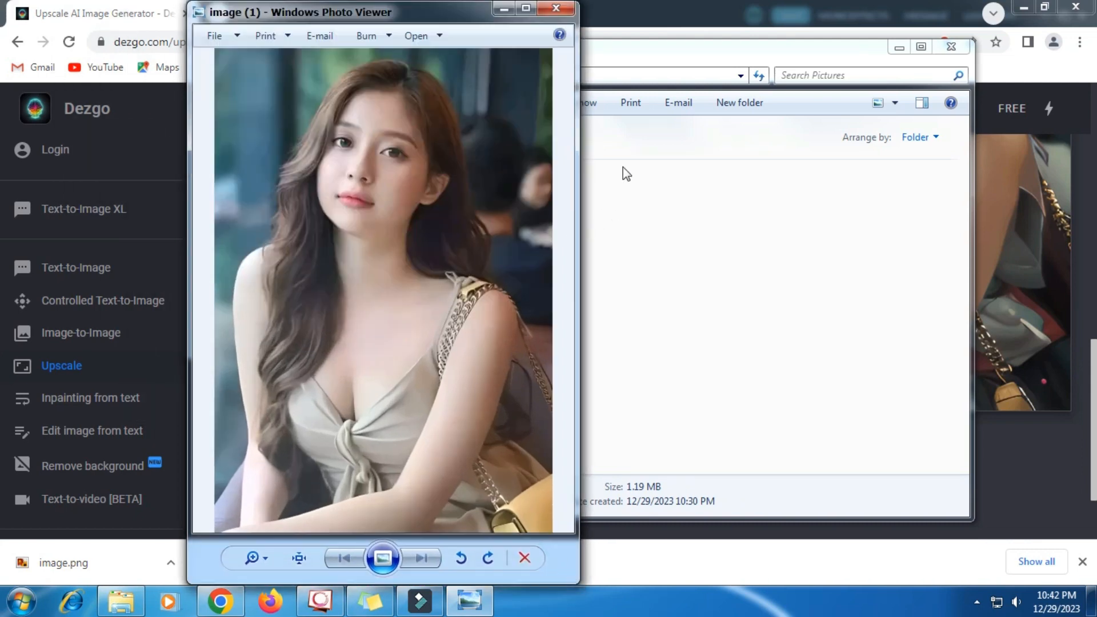
drag(454, 9, 313, 10)
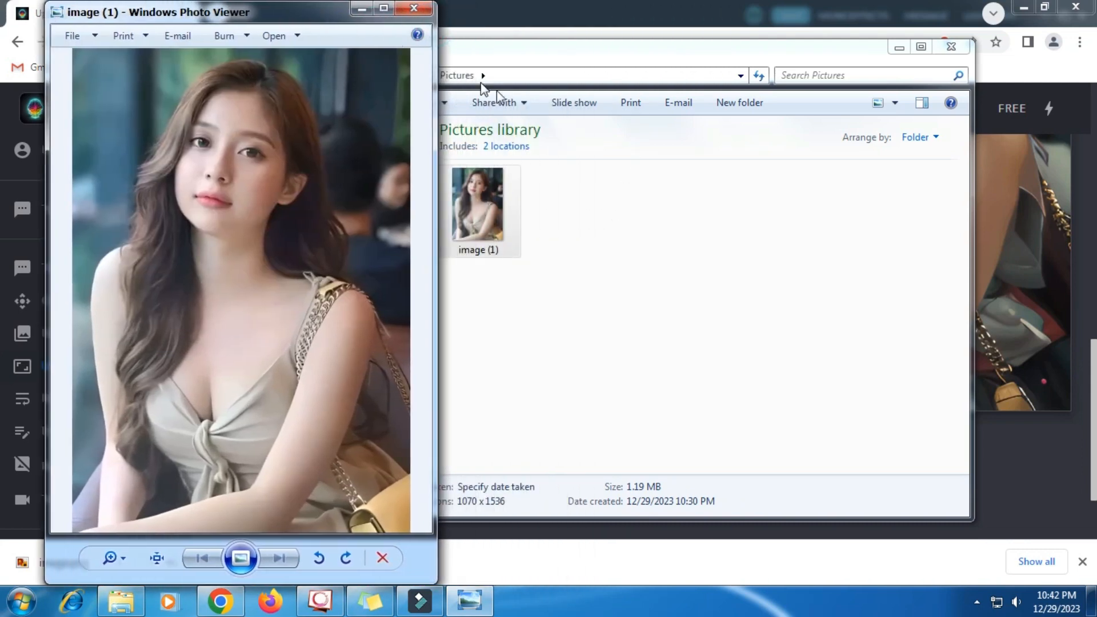
Step: Open the upscaled "image" from the Downloads folder, close the folder window, and place the enlarged picture beside the original portrait for comparison
click(634, 297)
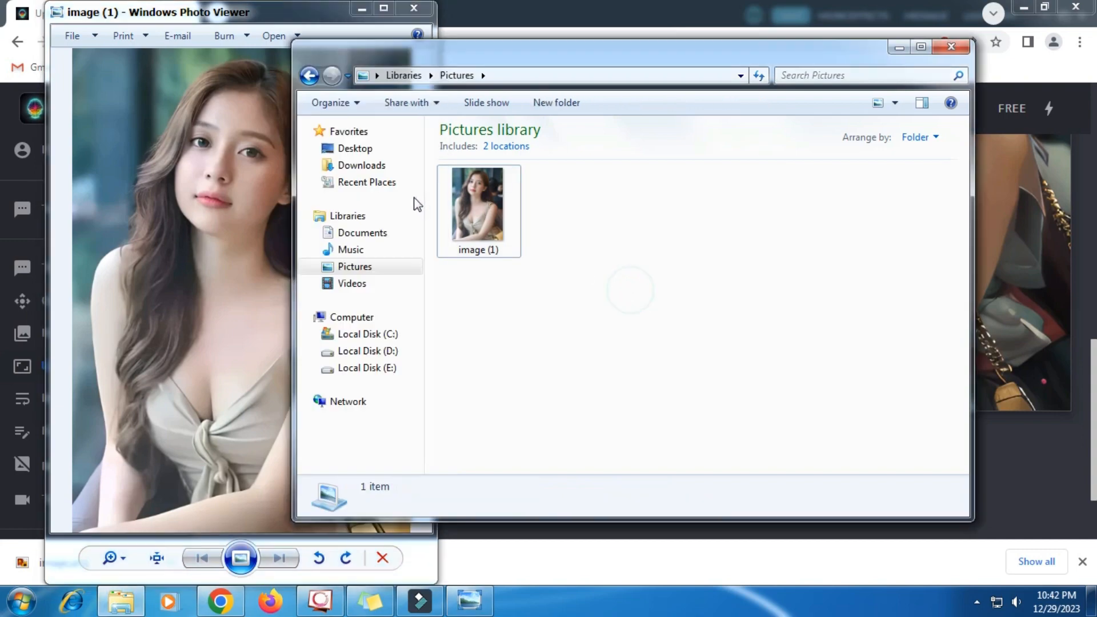
click(361, 165)
double_click(652, 192)
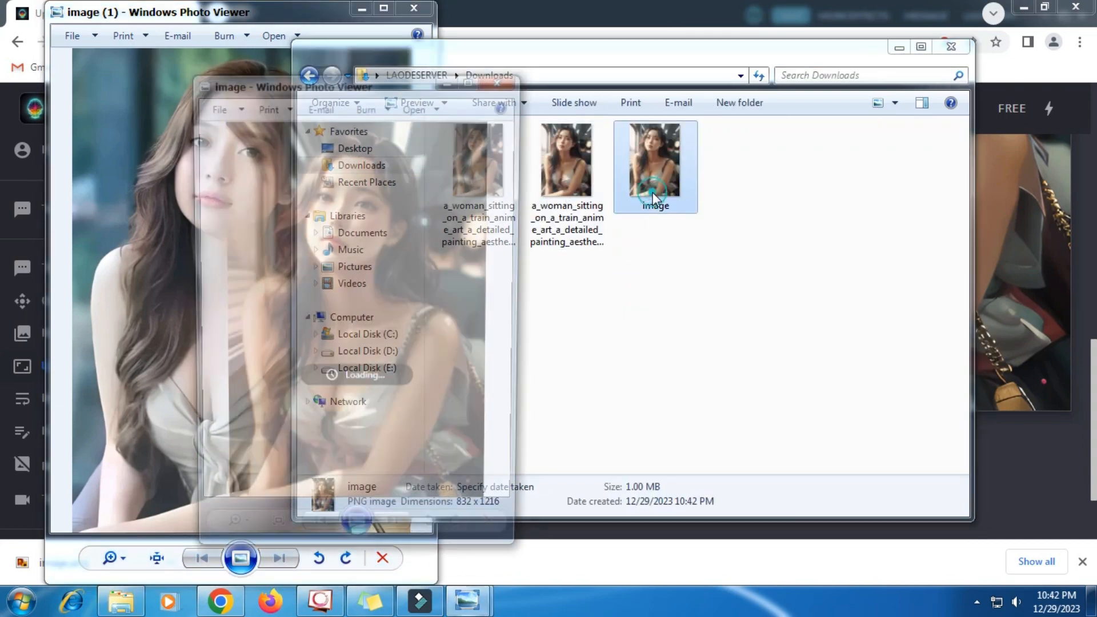
click(951, 46)
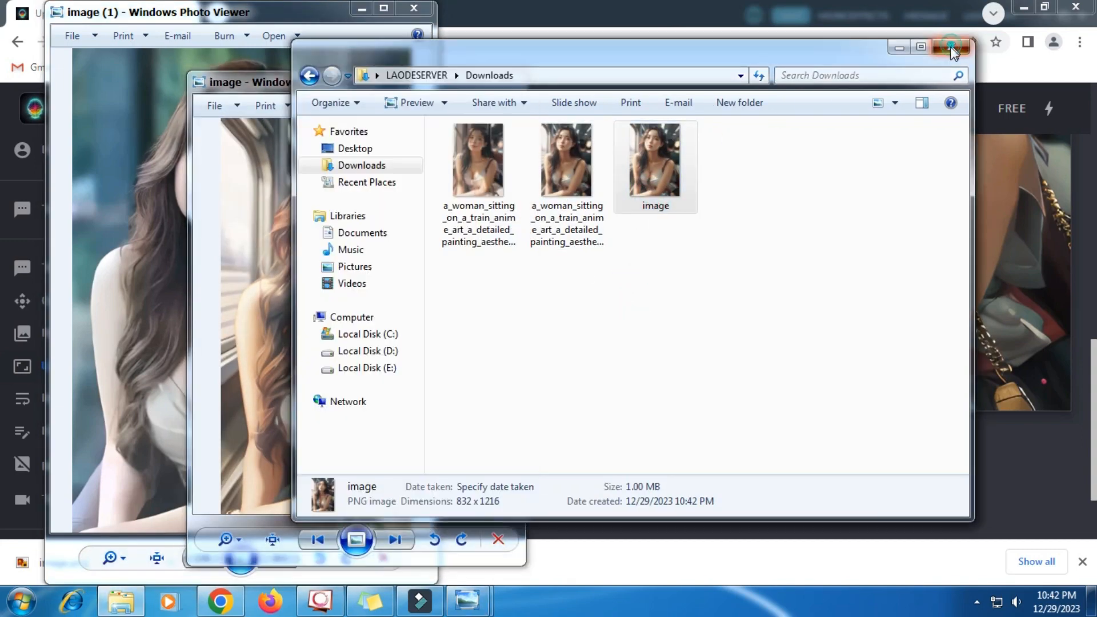
drag(379, 86, 630, 19)
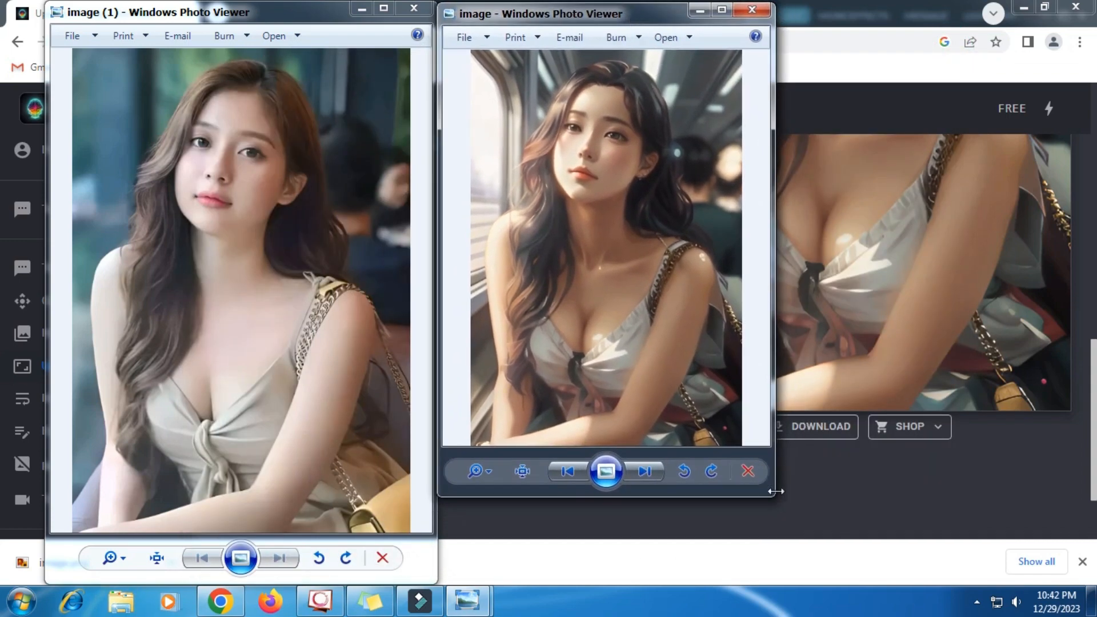
drag(773, 490, 859, 584)
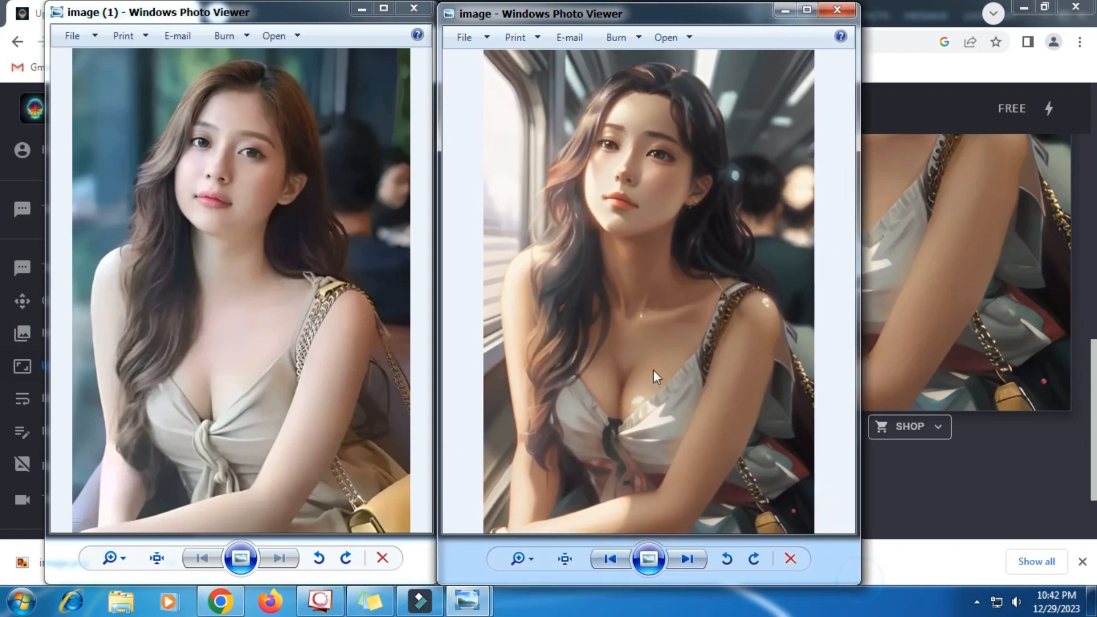